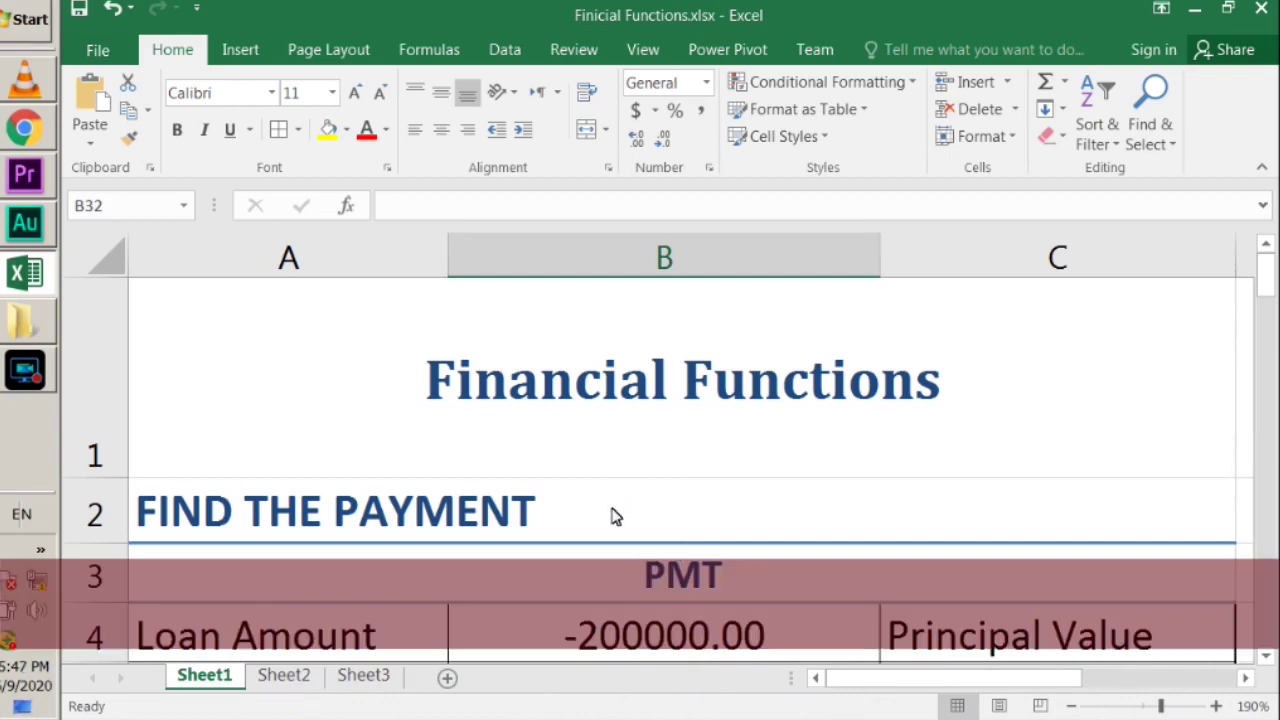
Zoom out to 130% so rows 1–7 and columns A–F of the PMT table are visible
scroll(615, 516, down, 1)
scroll(437, 514, up, 3)
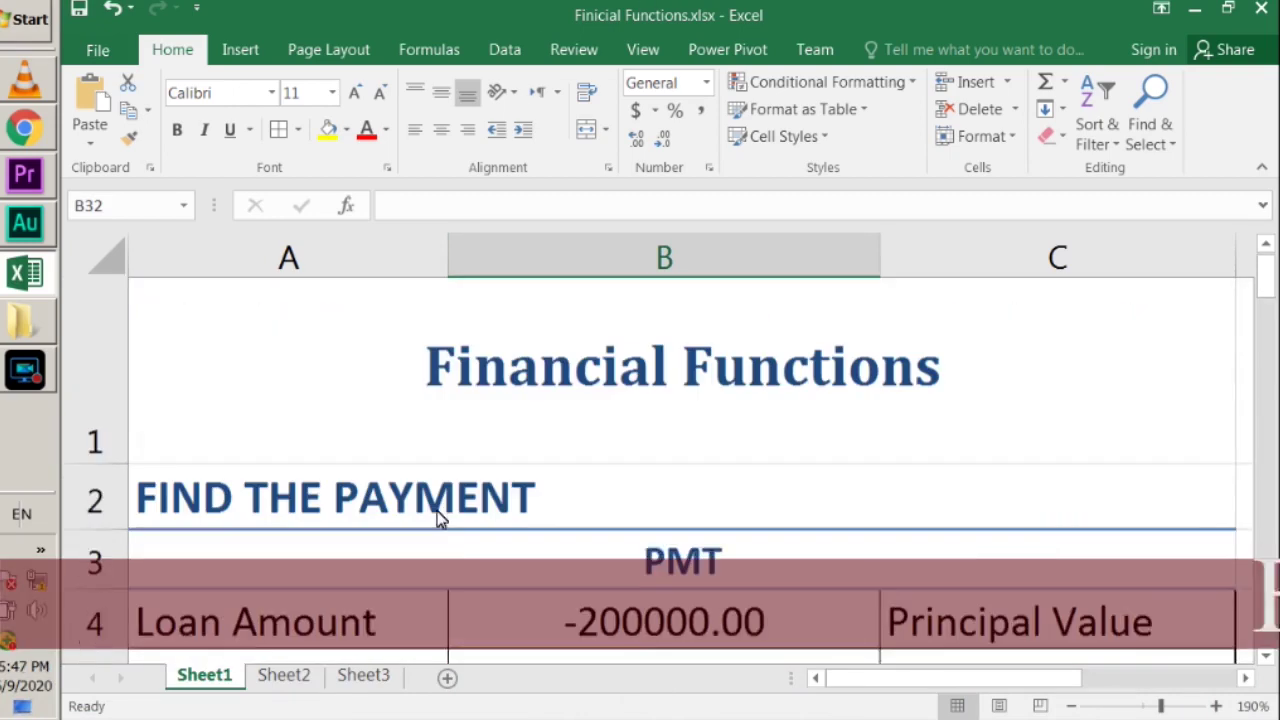
ctrl+scroll(438, 518, down, 1)
ctrl+scroll(438, 518, down, 1)
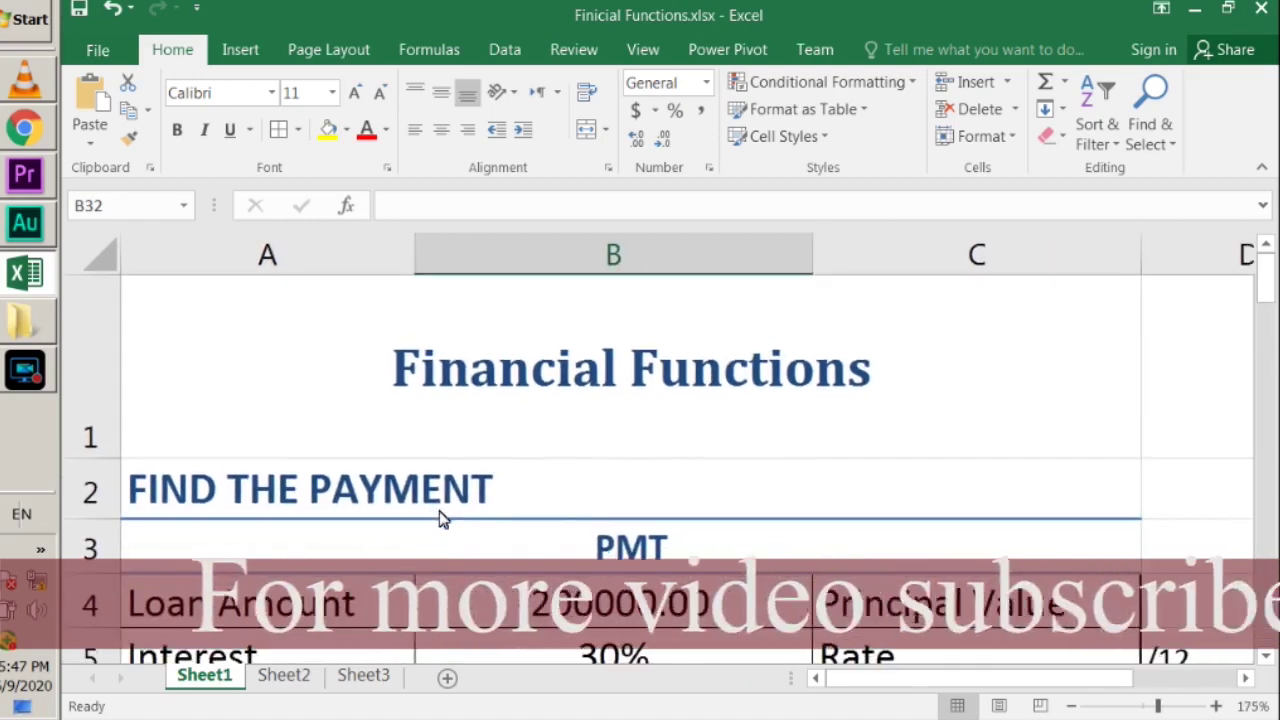
scroll(438, 518, down, 1)
scroll(443, 520, up, 1)
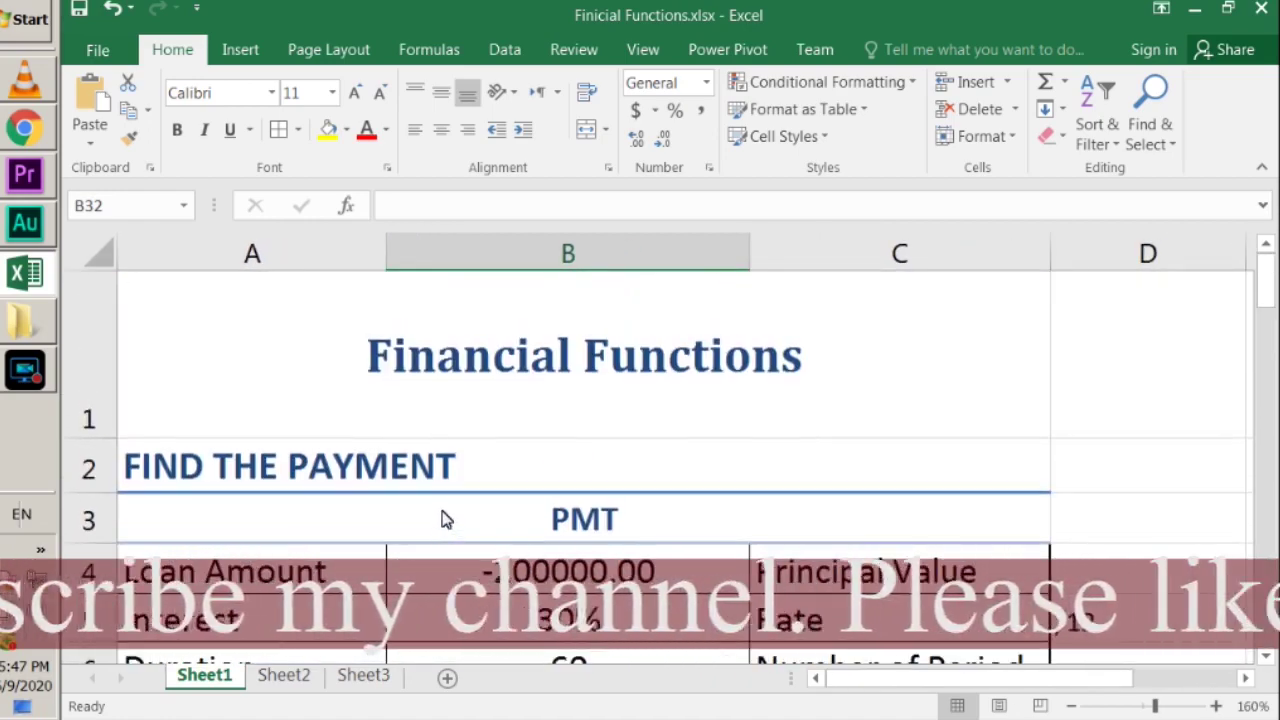
click(617, 578)
key(Left)
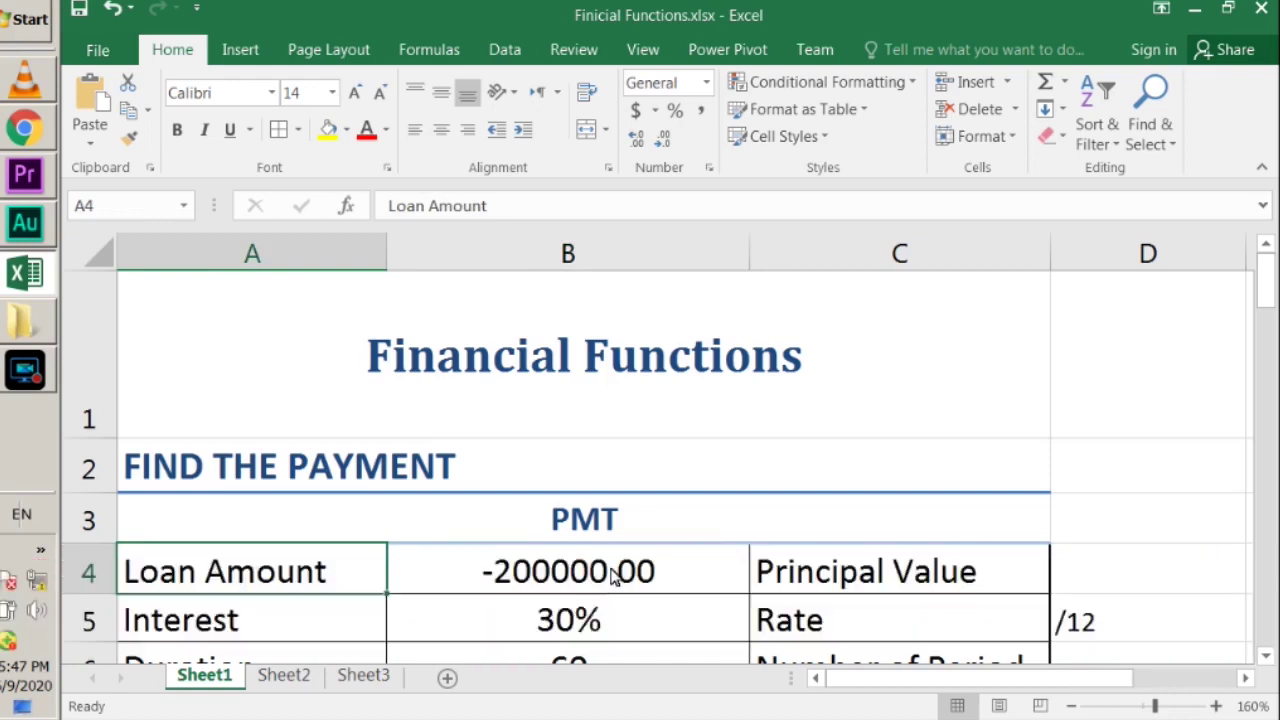
ctrl+scroll(614, 578, down, 2)
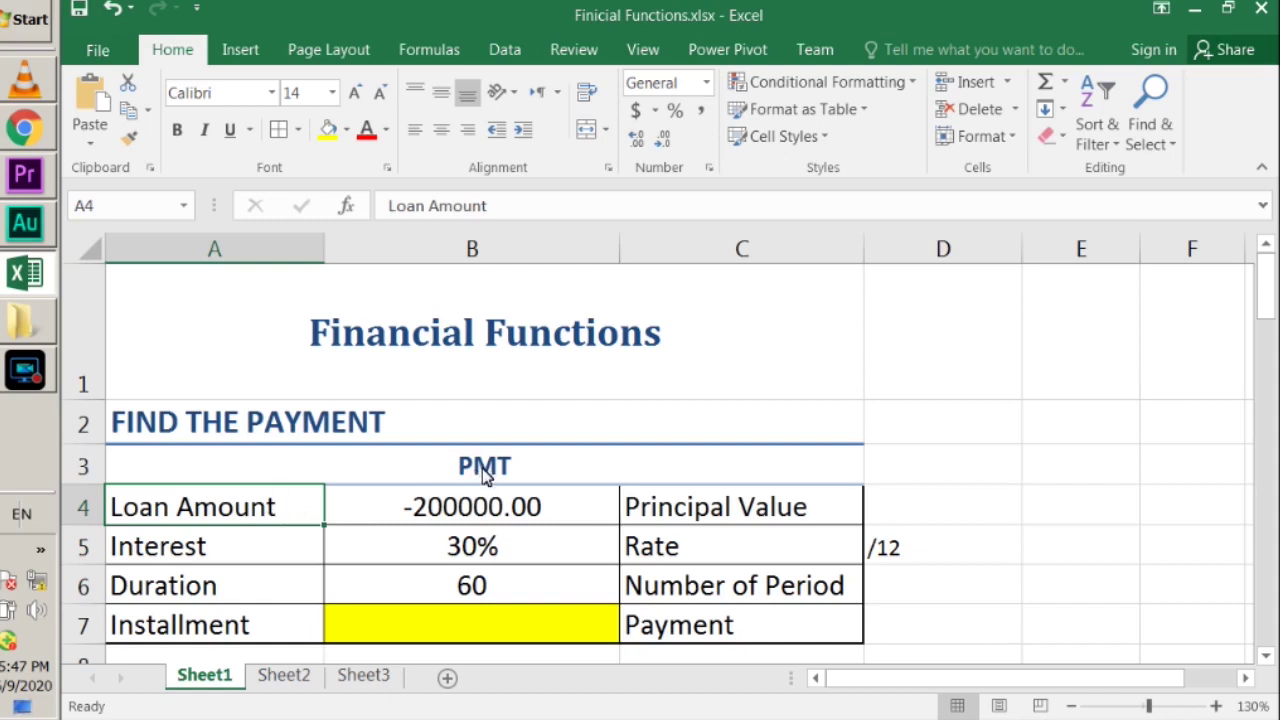
click(484, 474)
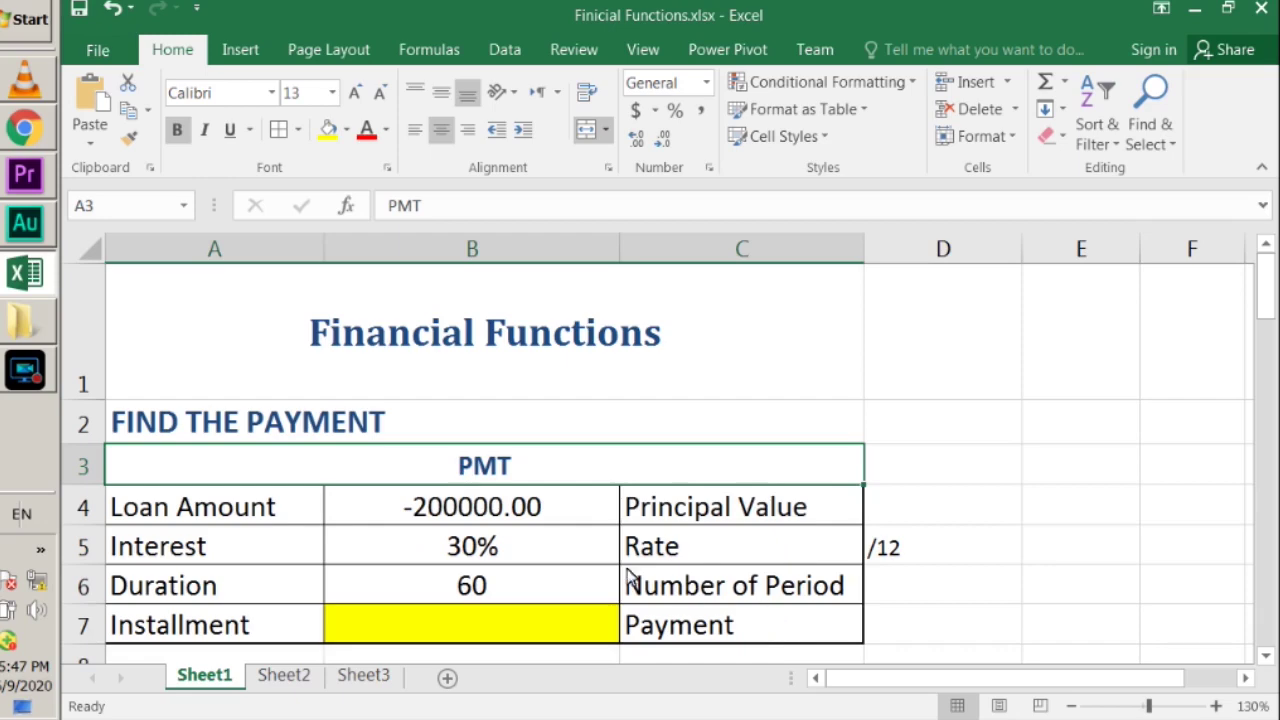
click(135, 518)
click(137, 558)
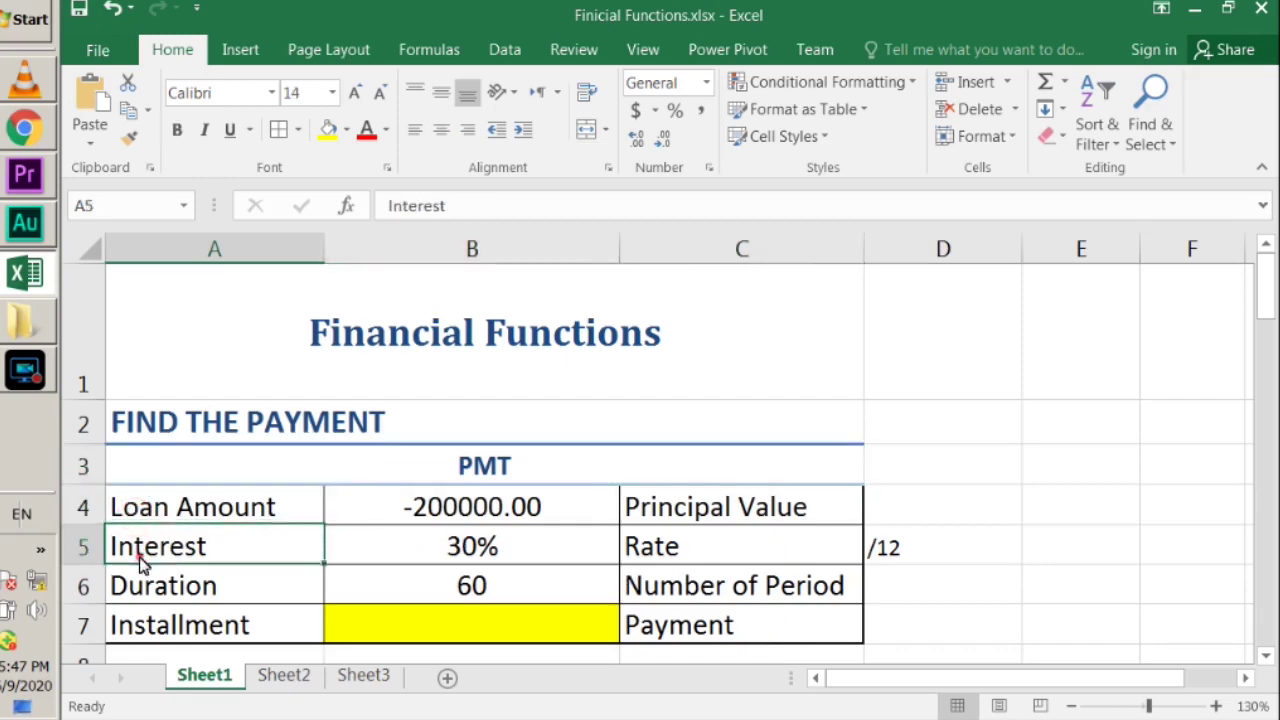
click(143, 596)
click(146, 632)
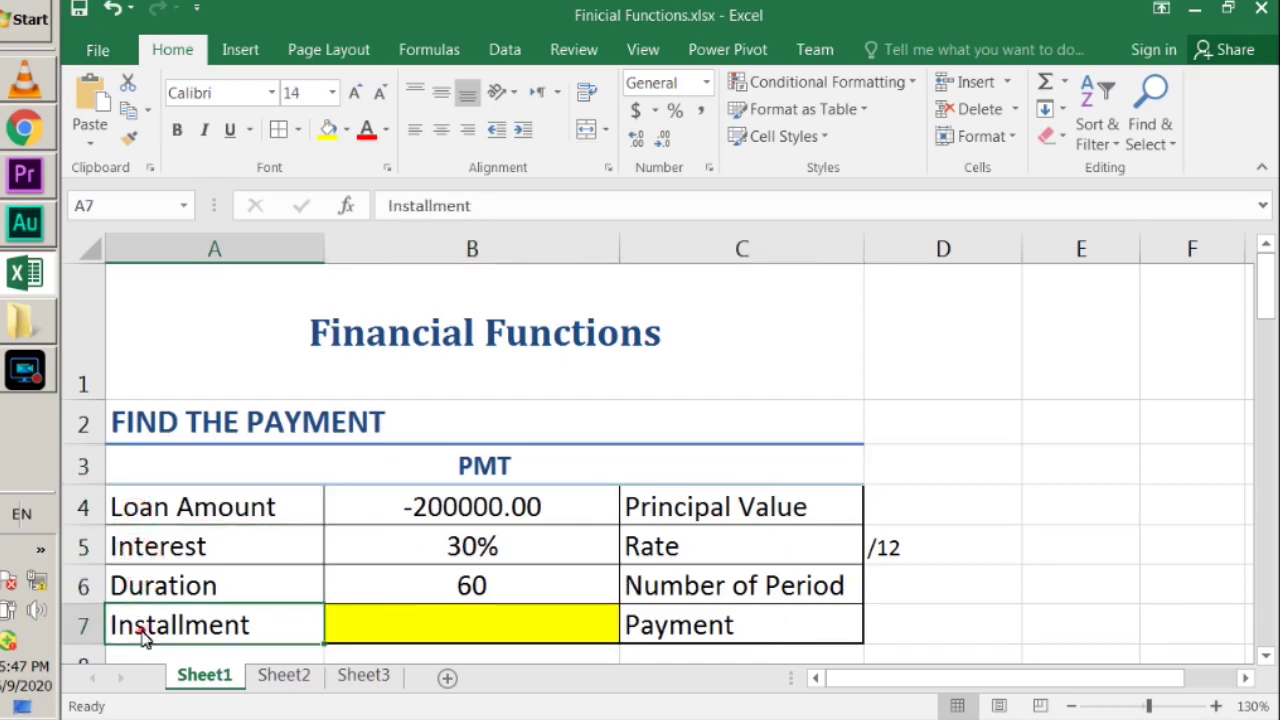
click(174, 514)
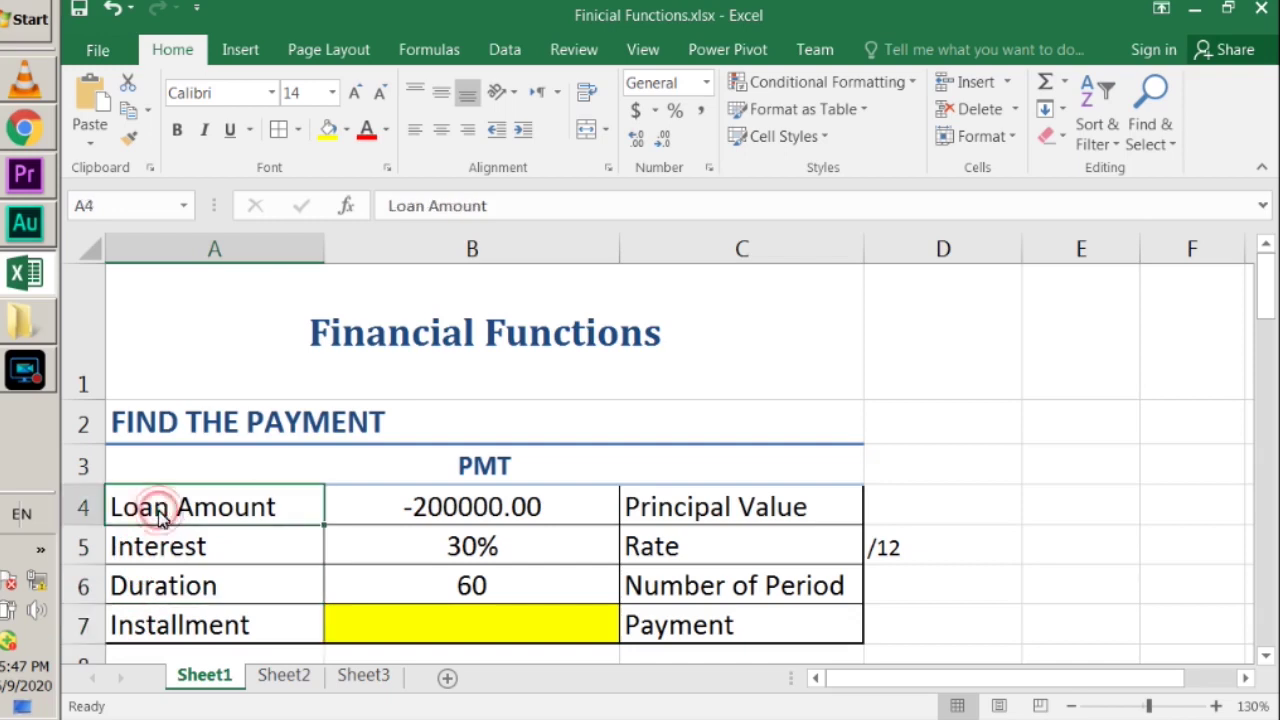
click(718, 523)
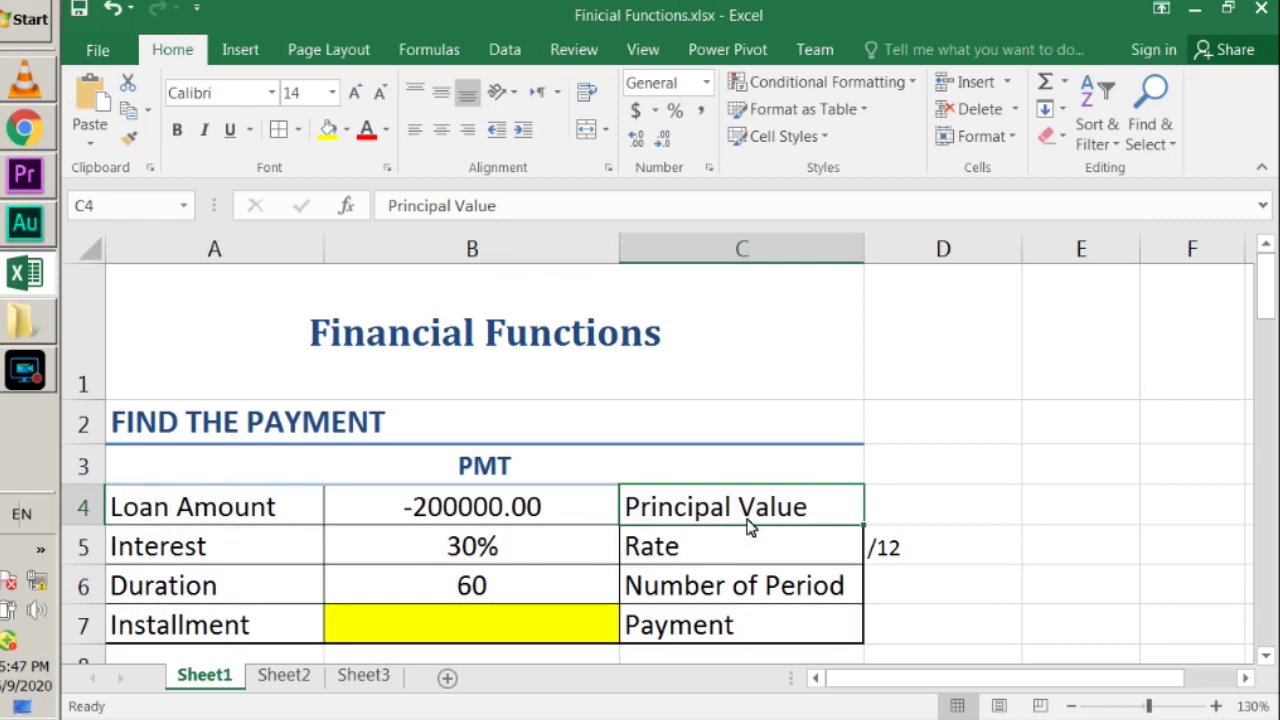
click(163, 557)
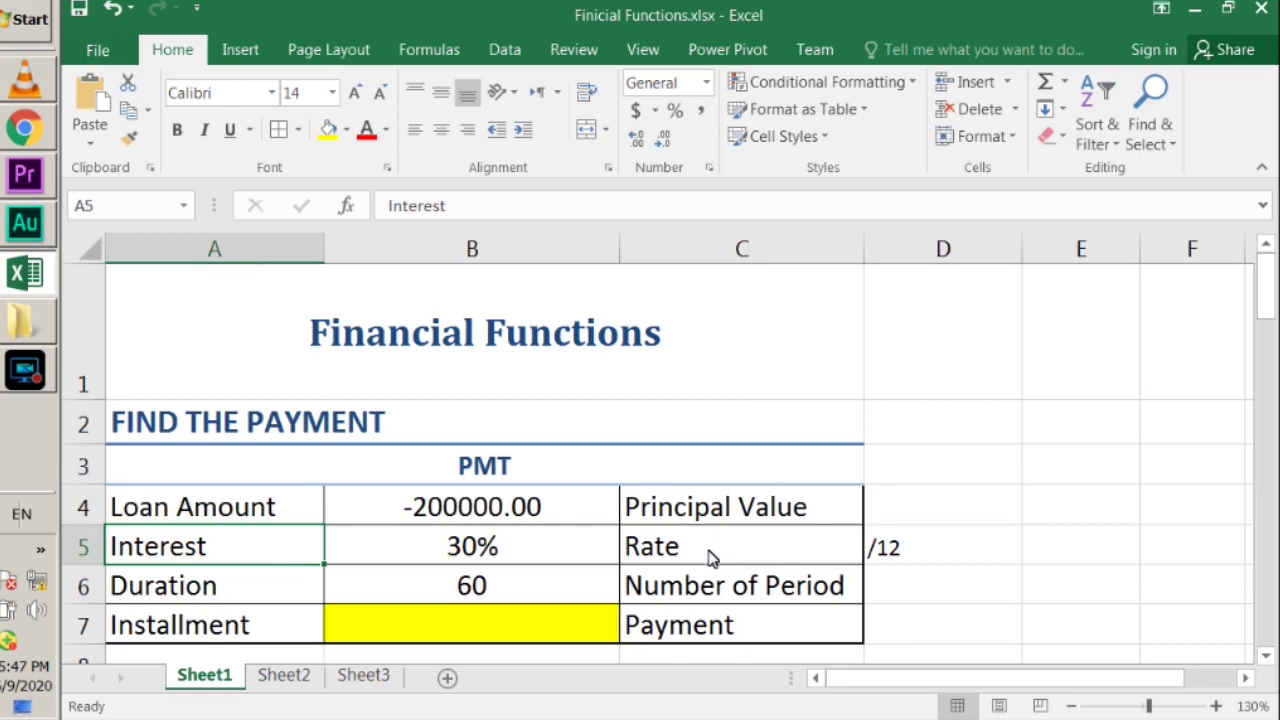
click(170, 583)
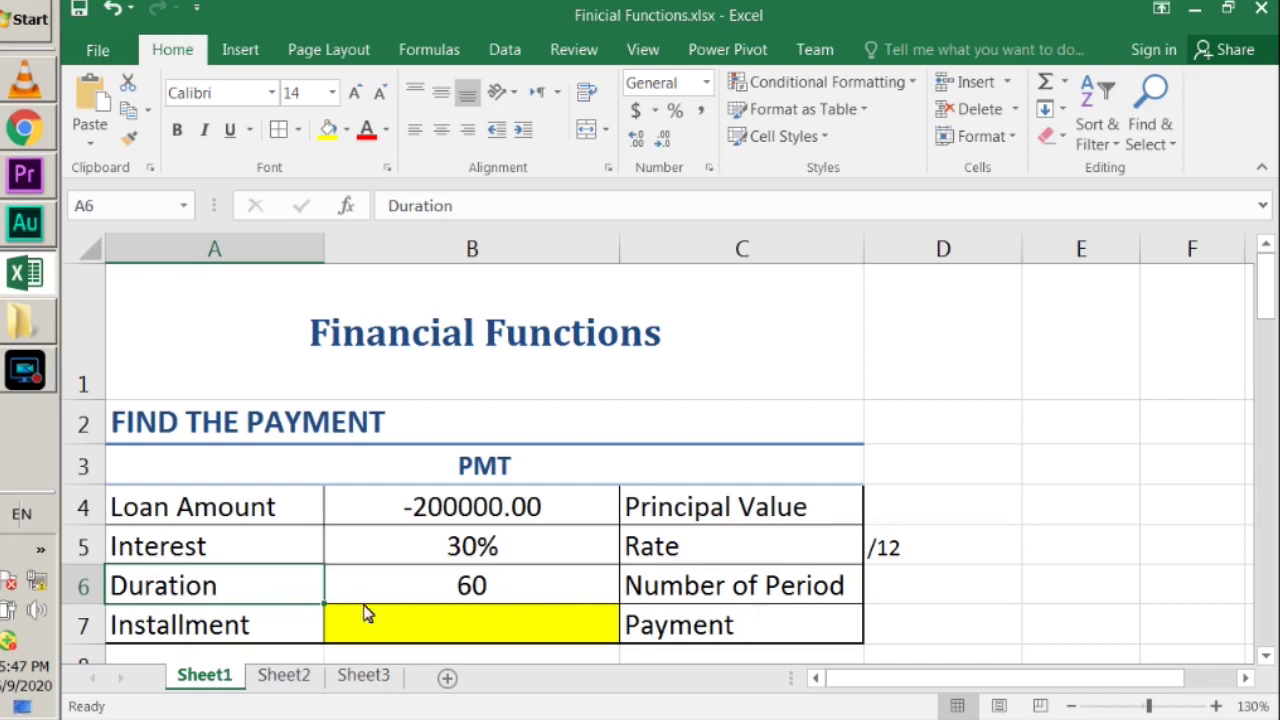
click(148, 638)
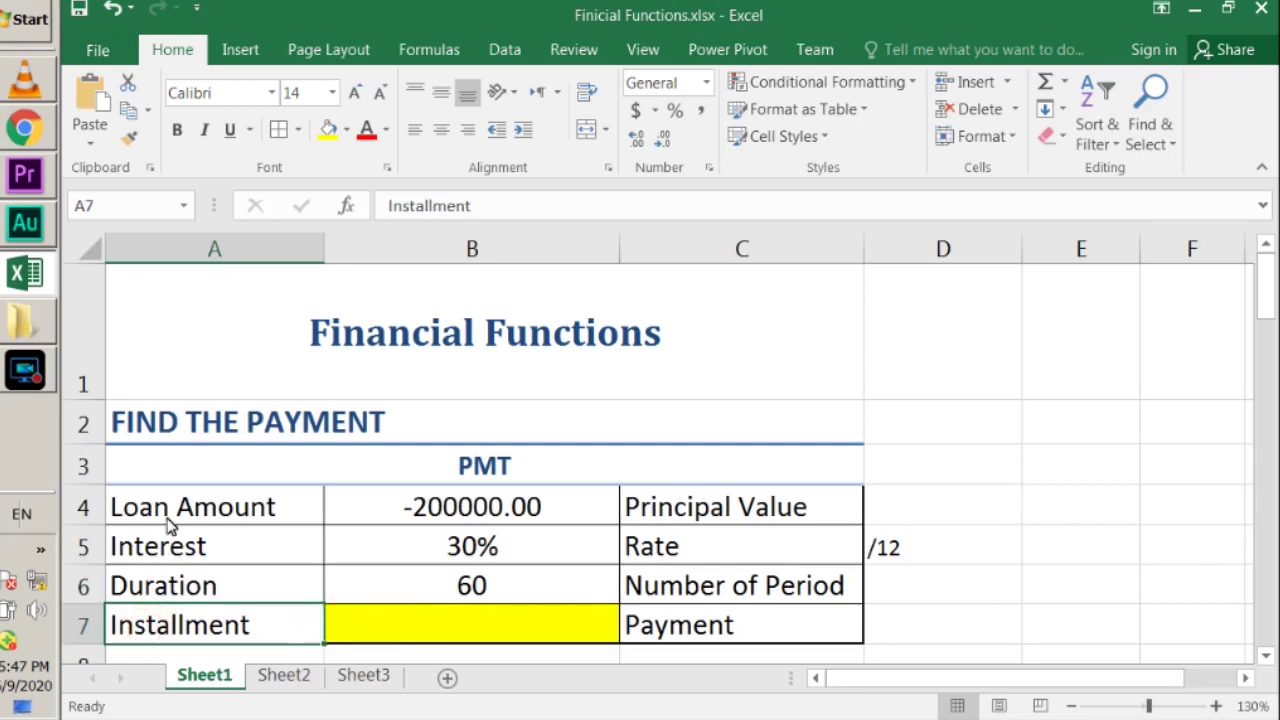
drag(170, 510, 175, 625)
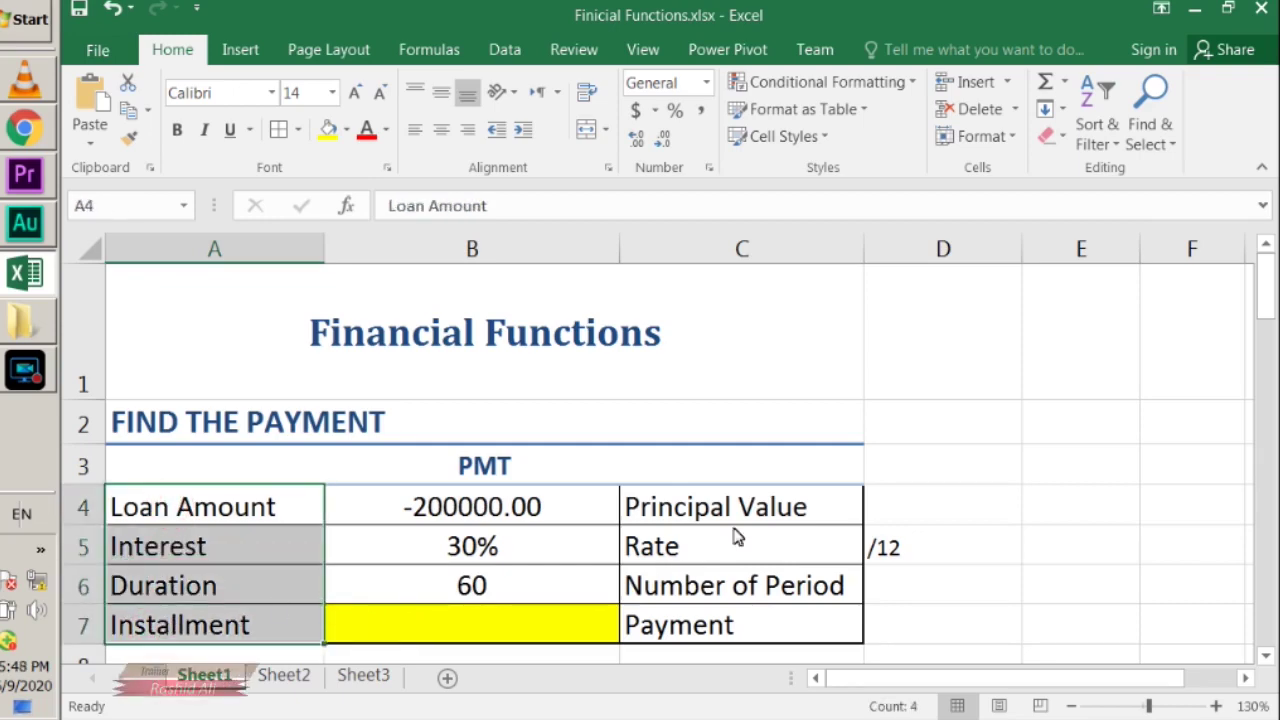
drag(738, 506, 725, 624)
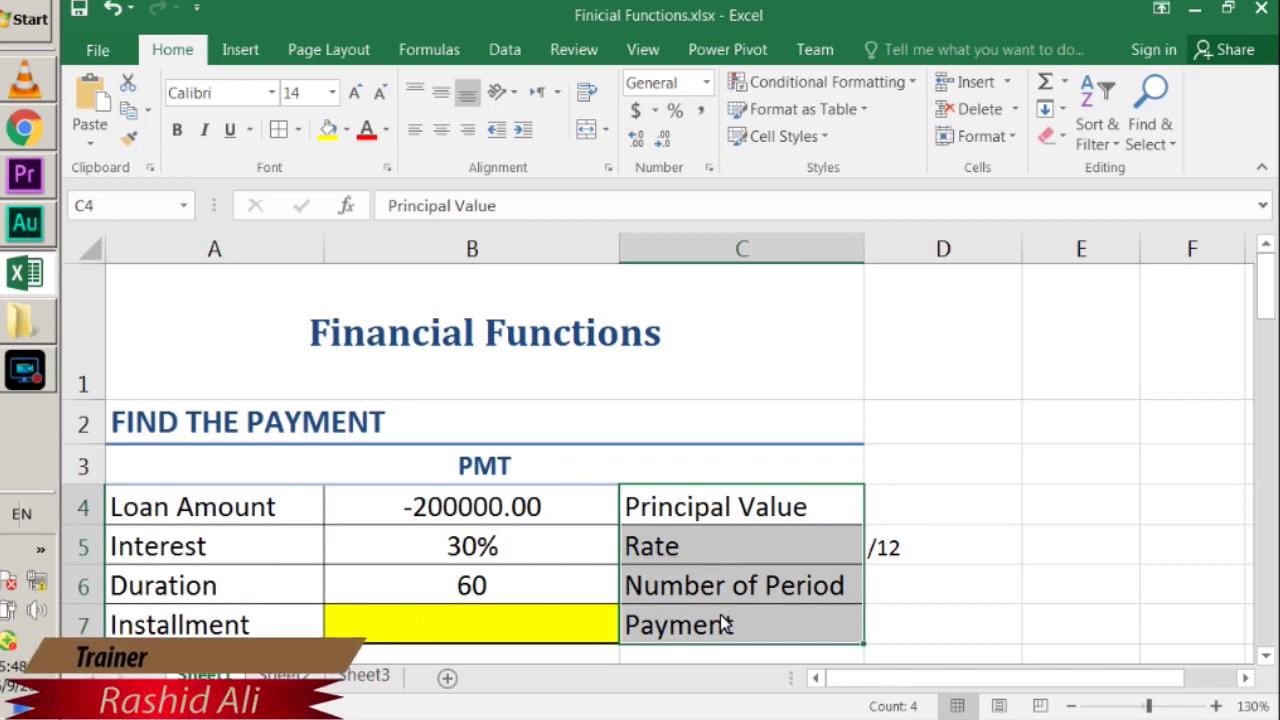
click(121, 516)
click(752, 525)
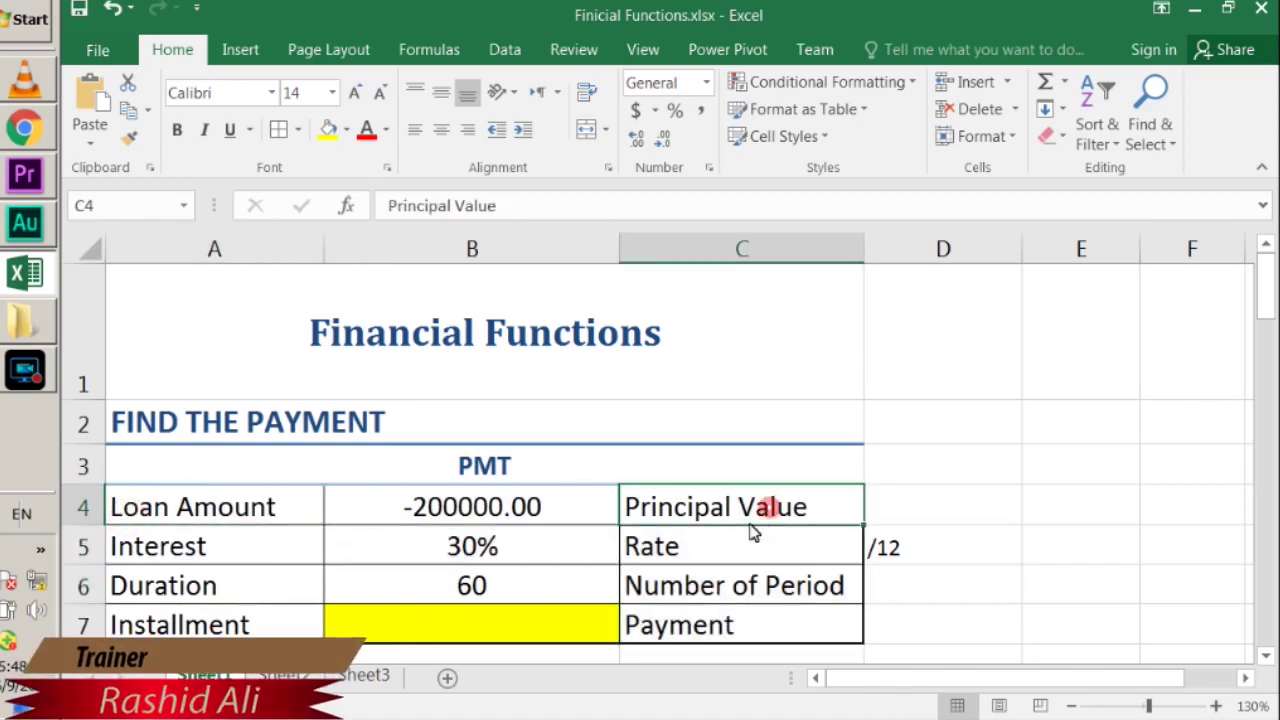
click(158, 558)
click(766, 552)
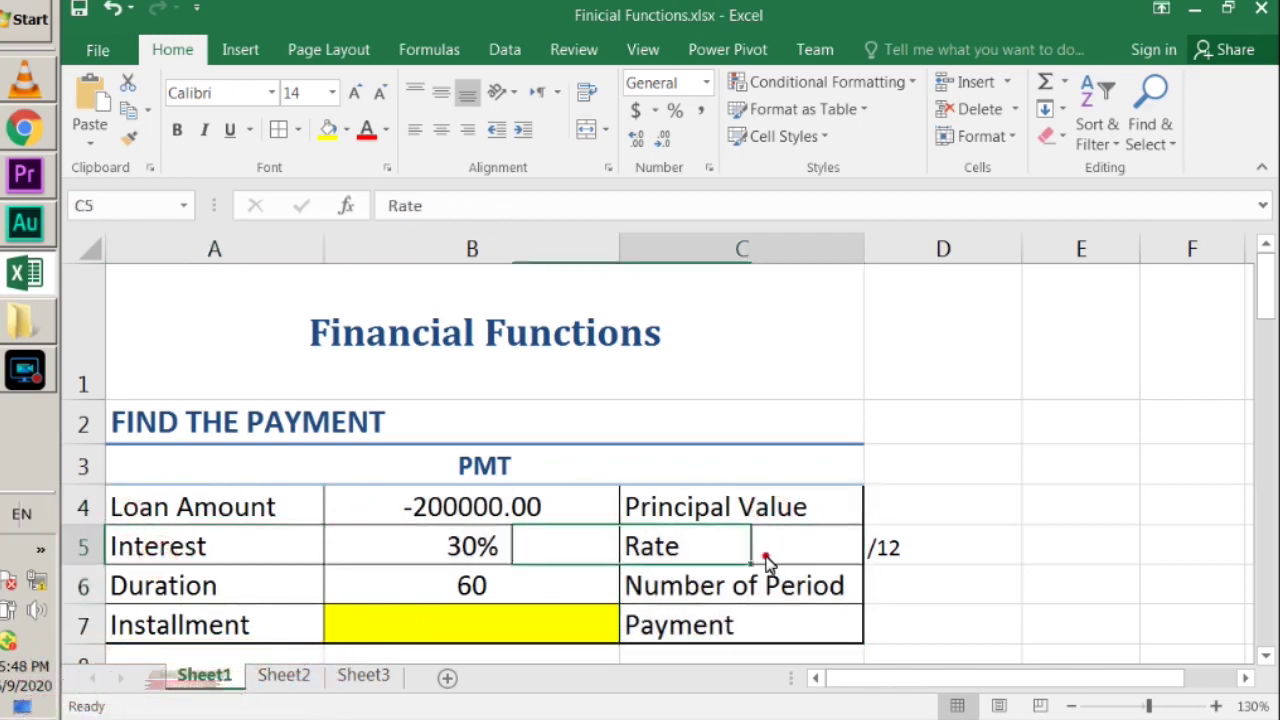
click(158, 592)
click(764, 598)
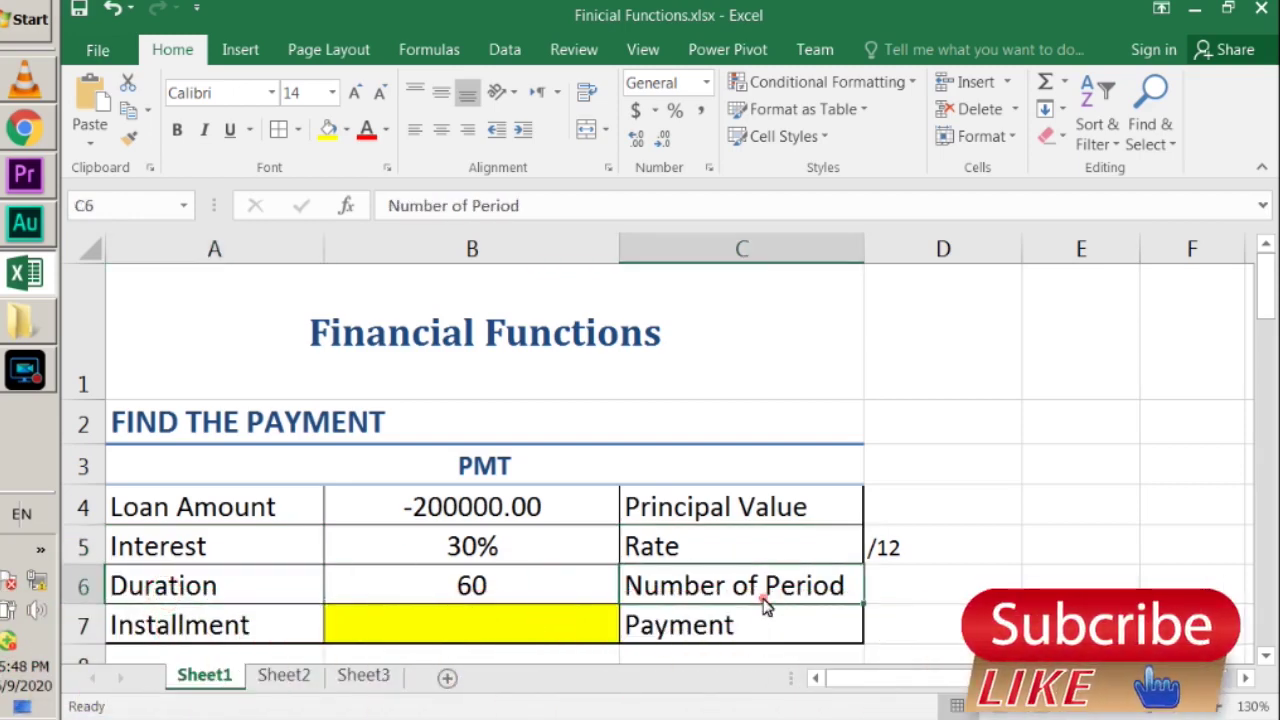
click(210, 638)
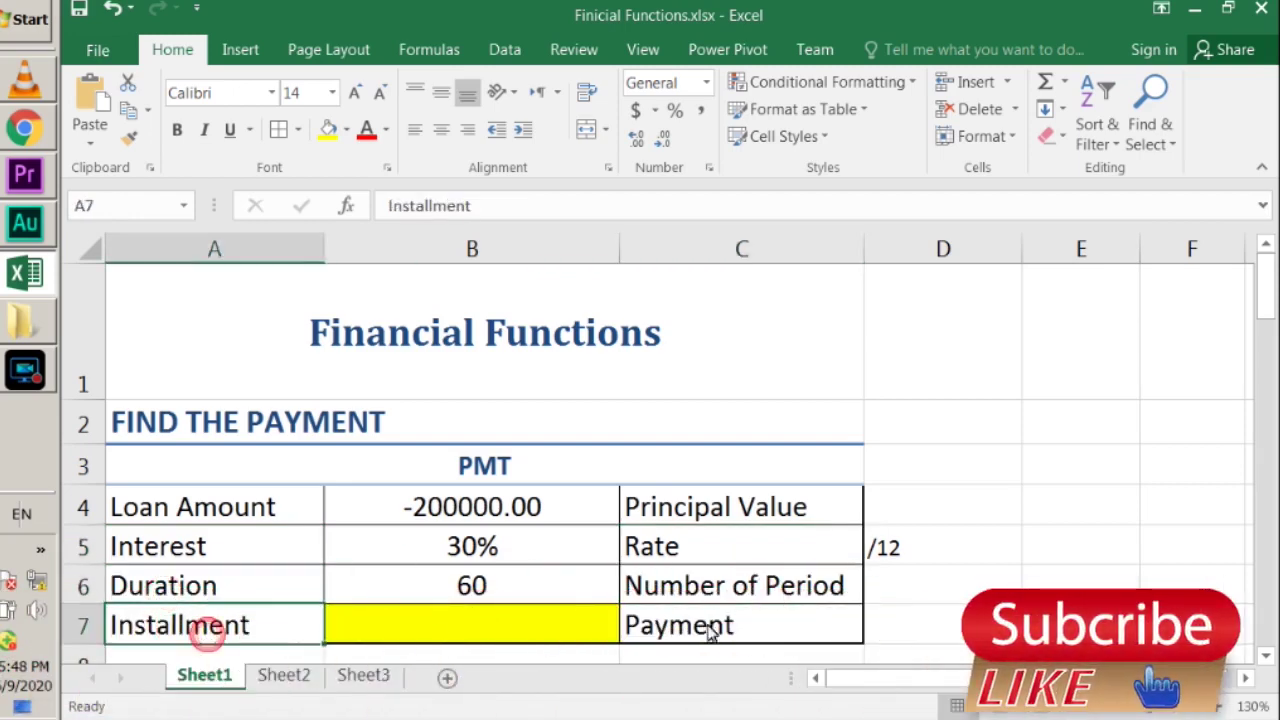
click(746, 620)
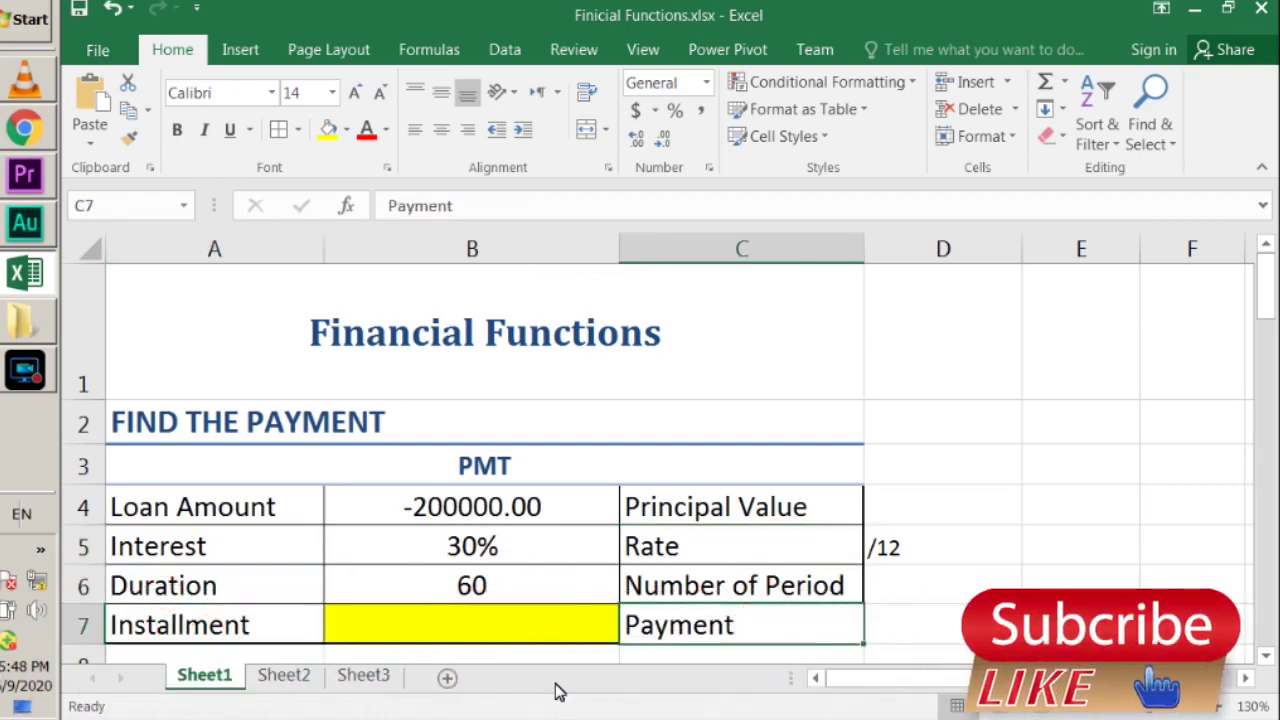
click(440, 524)
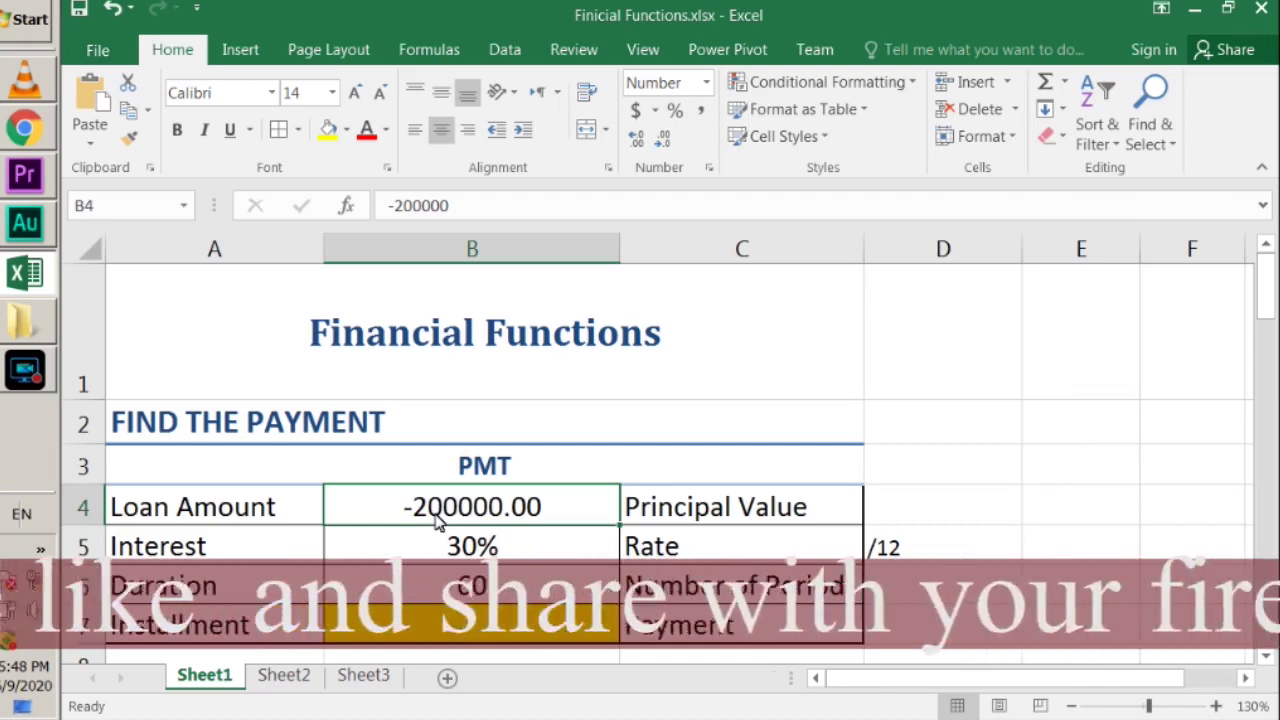
Re-enter -200000 as the loan amount and 30 as the interest, then begin retyping the duration
text(-)
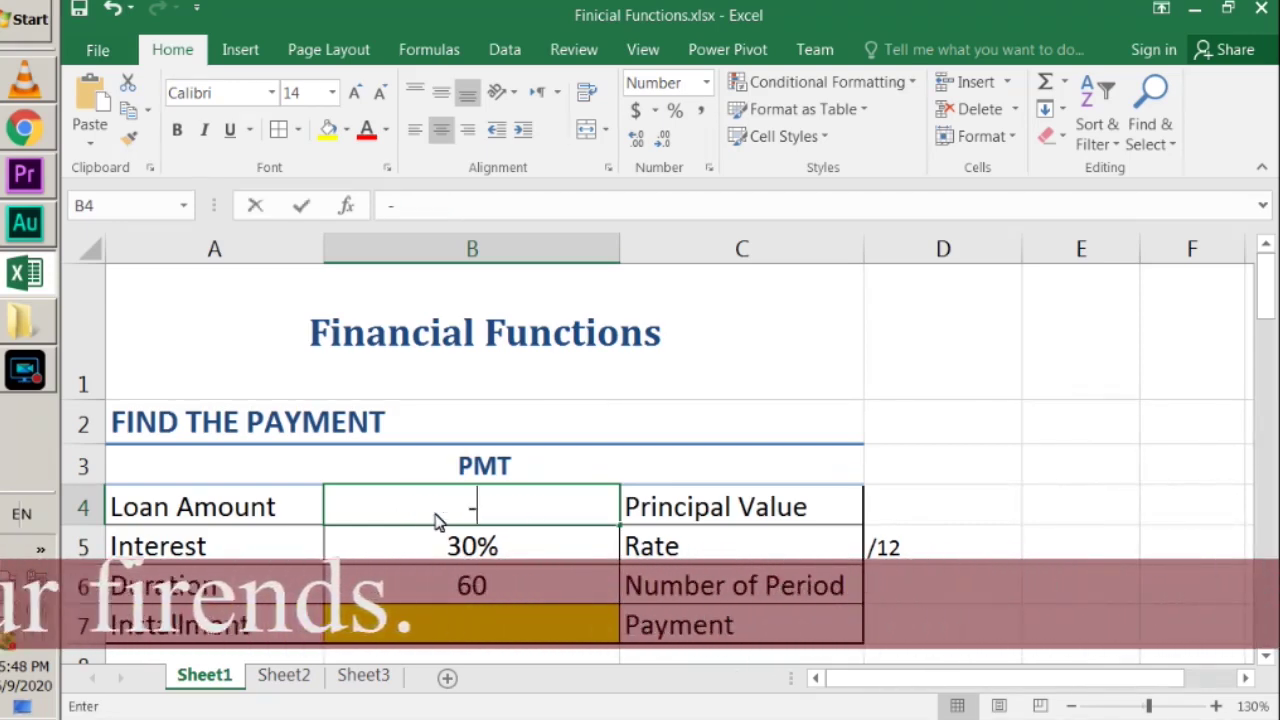
text(200)
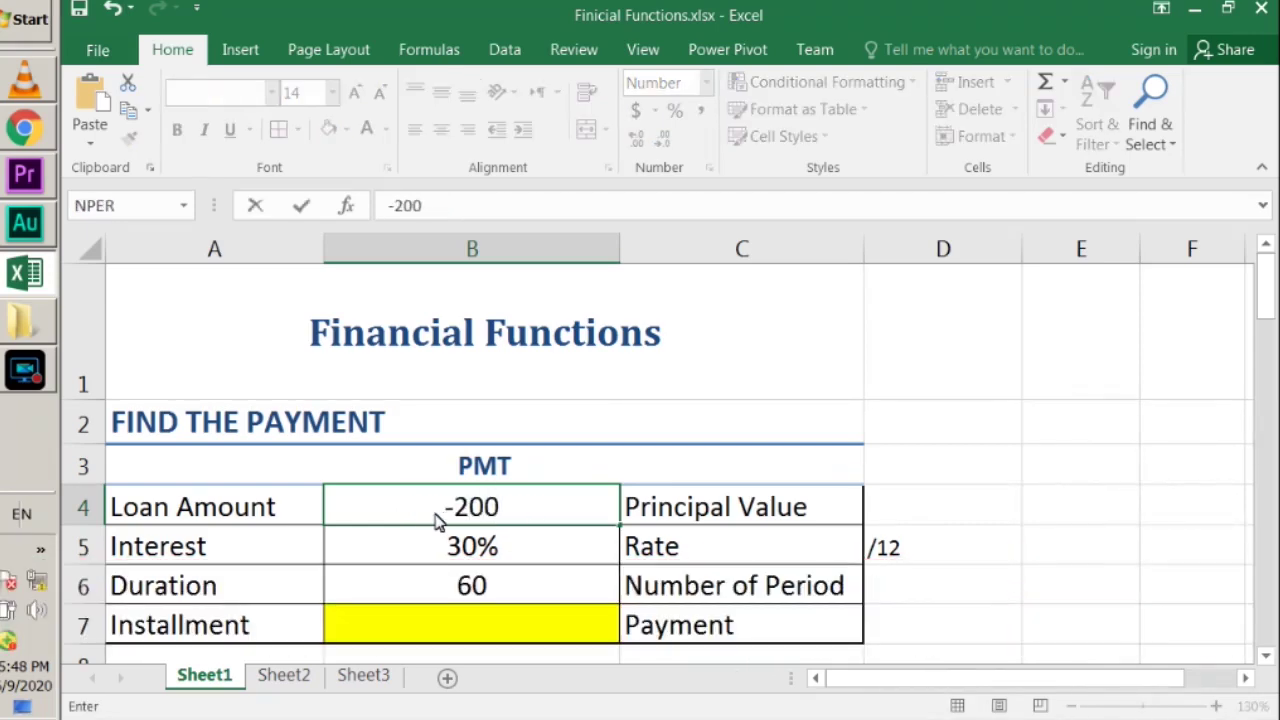
text(000)
key(Return)
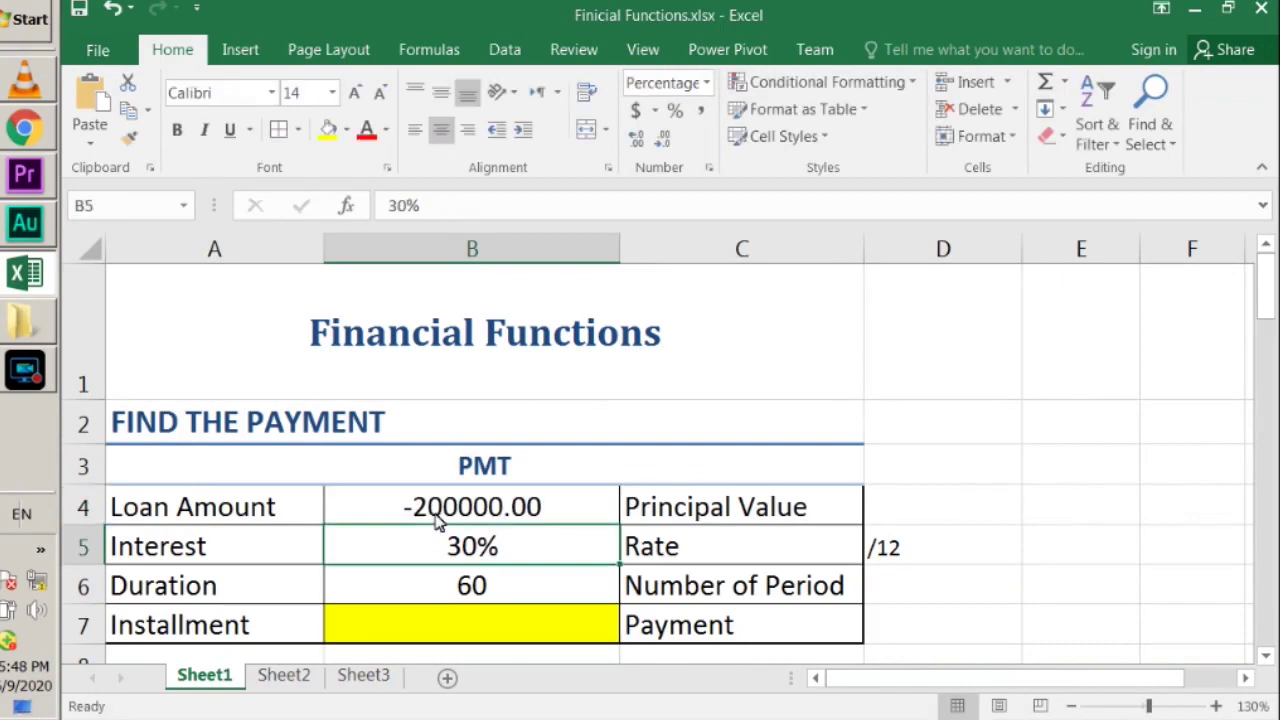
text(30)
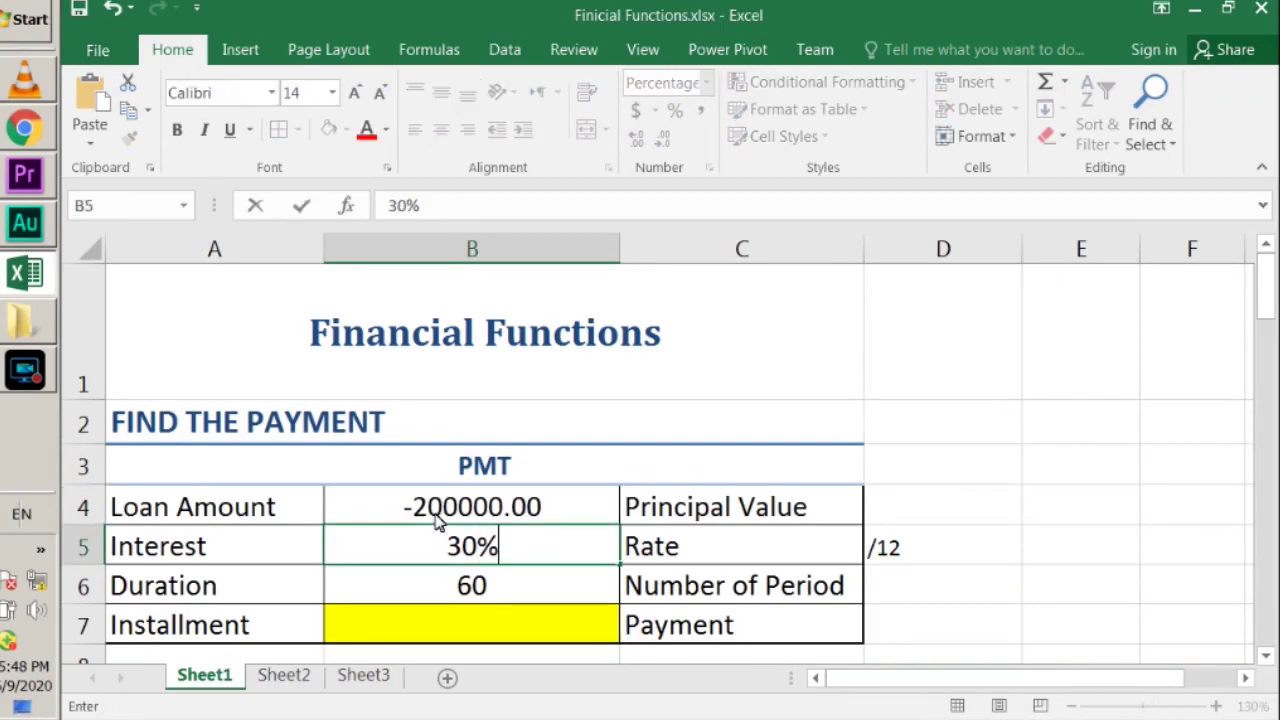
key(Return)
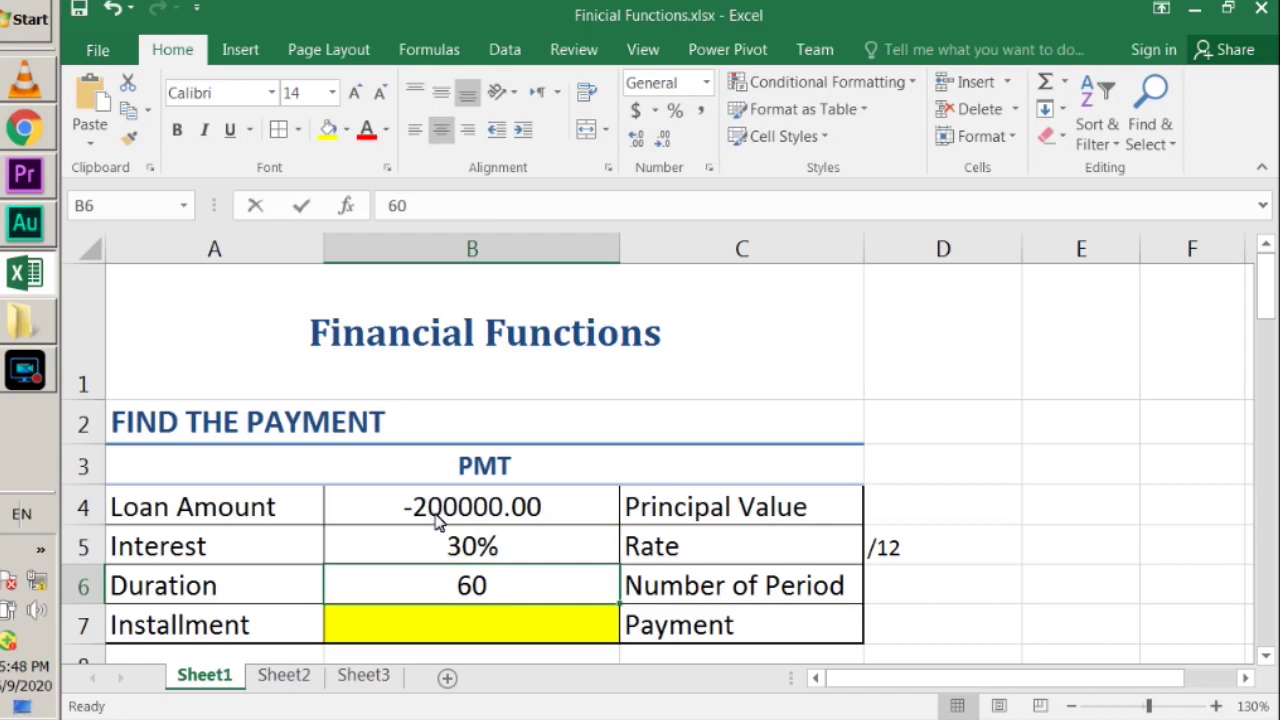
text(12)
key(BackSpace)
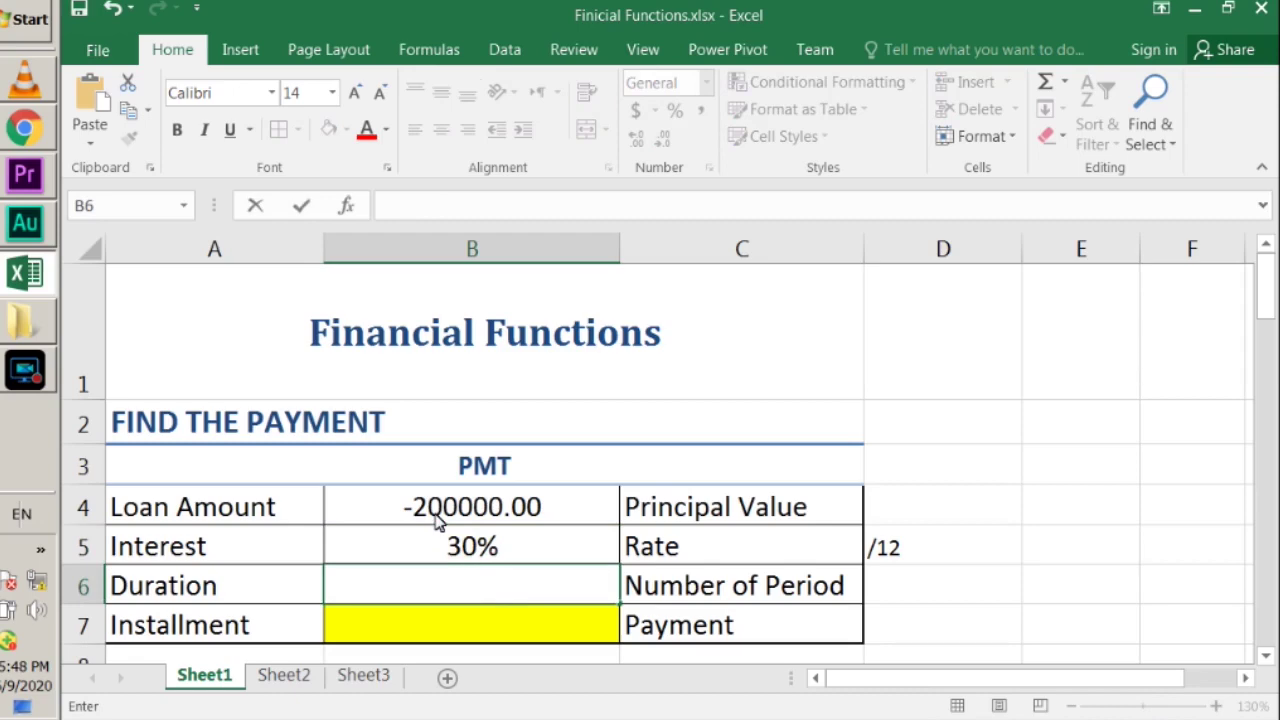
Enter 60 as the loan duration in B6
text(5)
text(0)
key(Return)
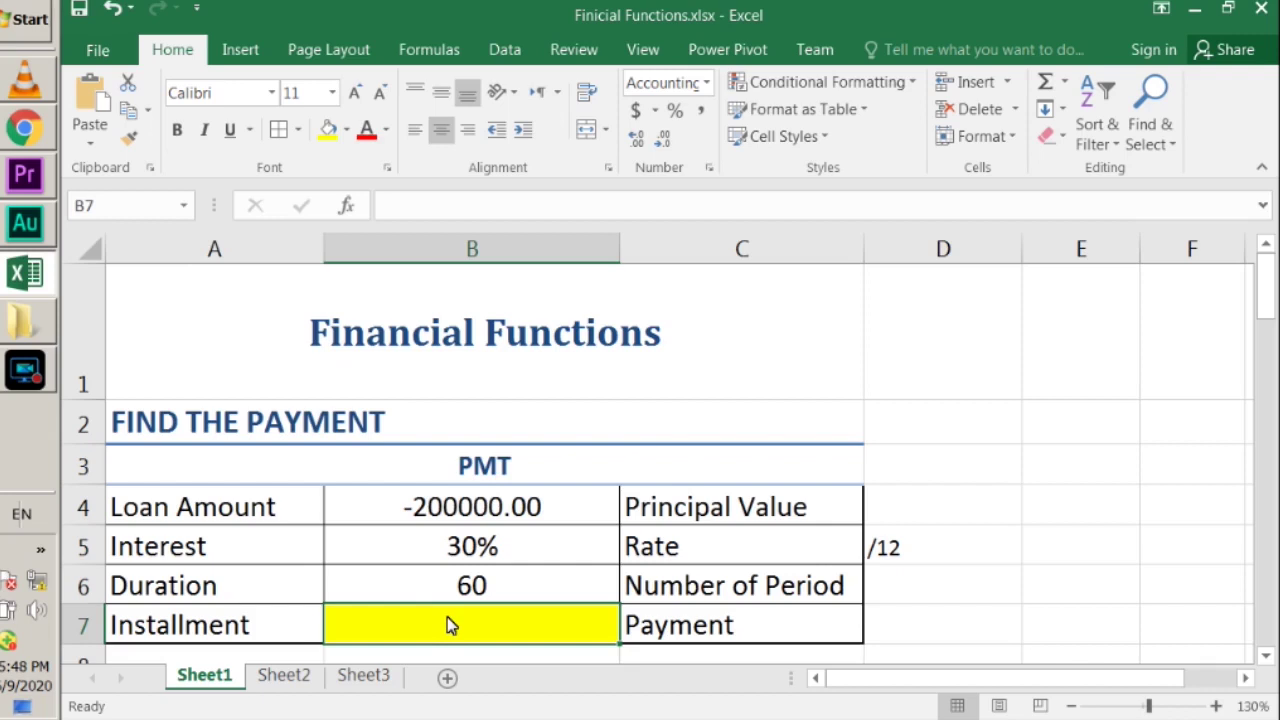
Insert the PMT function from the Financial function library into B7
click(431, 55)
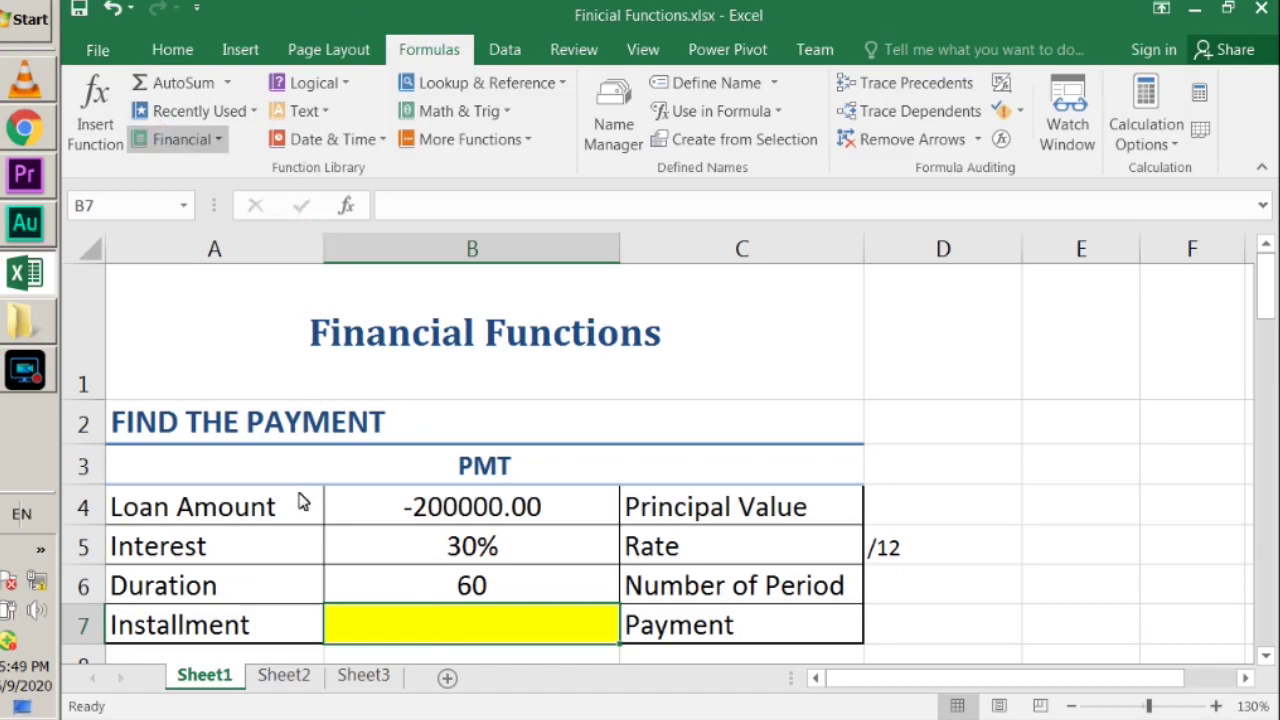
click(232, 296)
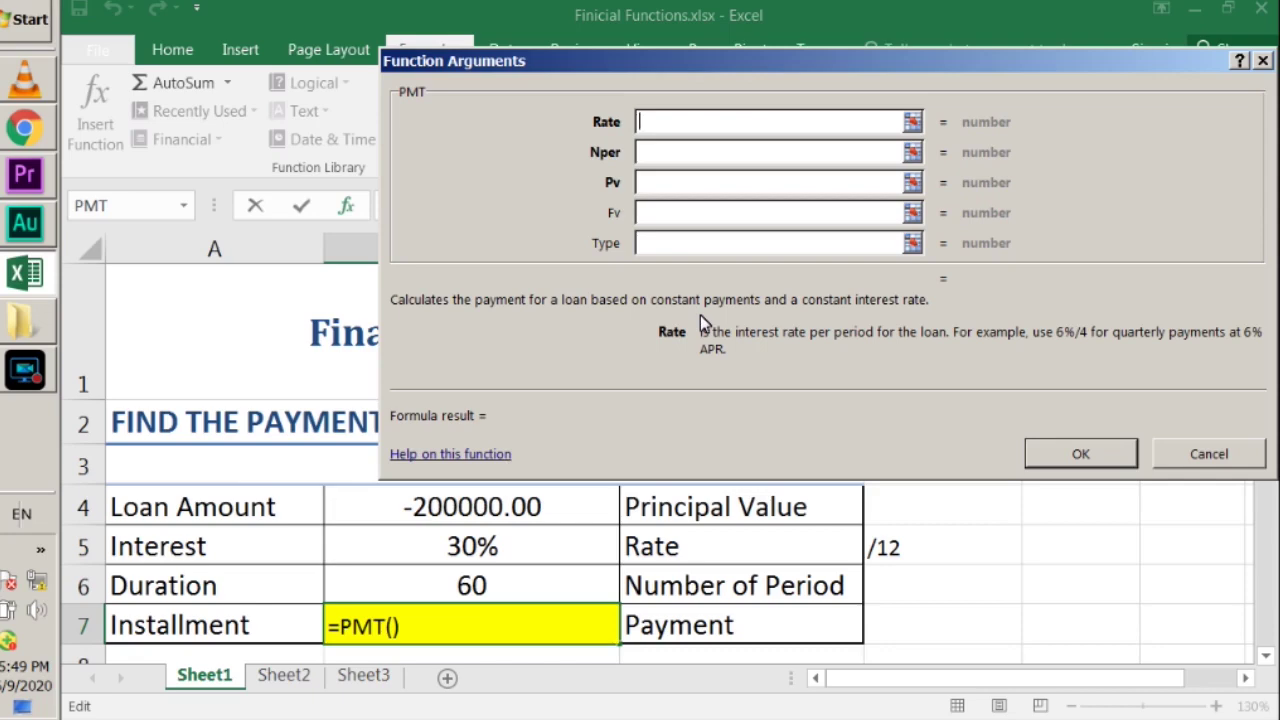
Set the PMT arguments to Rate B5, Nper B6 and Pv B4
drag(686, 58, 708, 16)
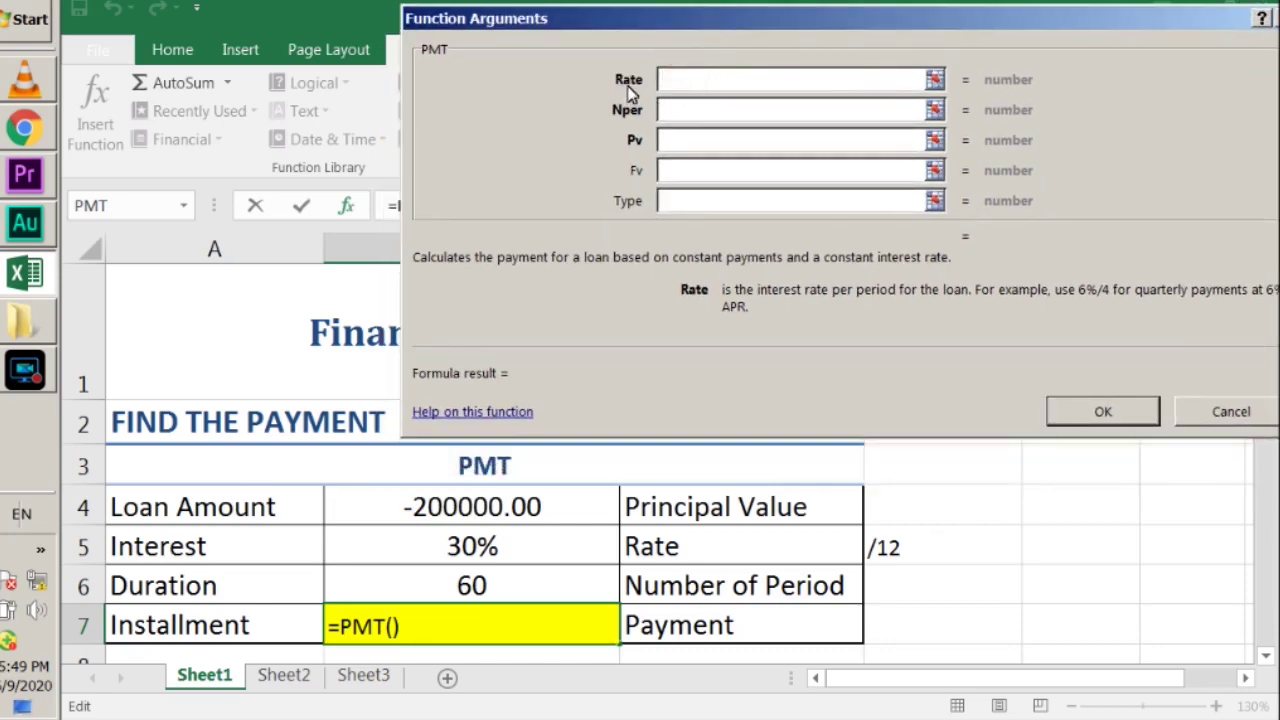
click(680, 84)
click(462, 550)
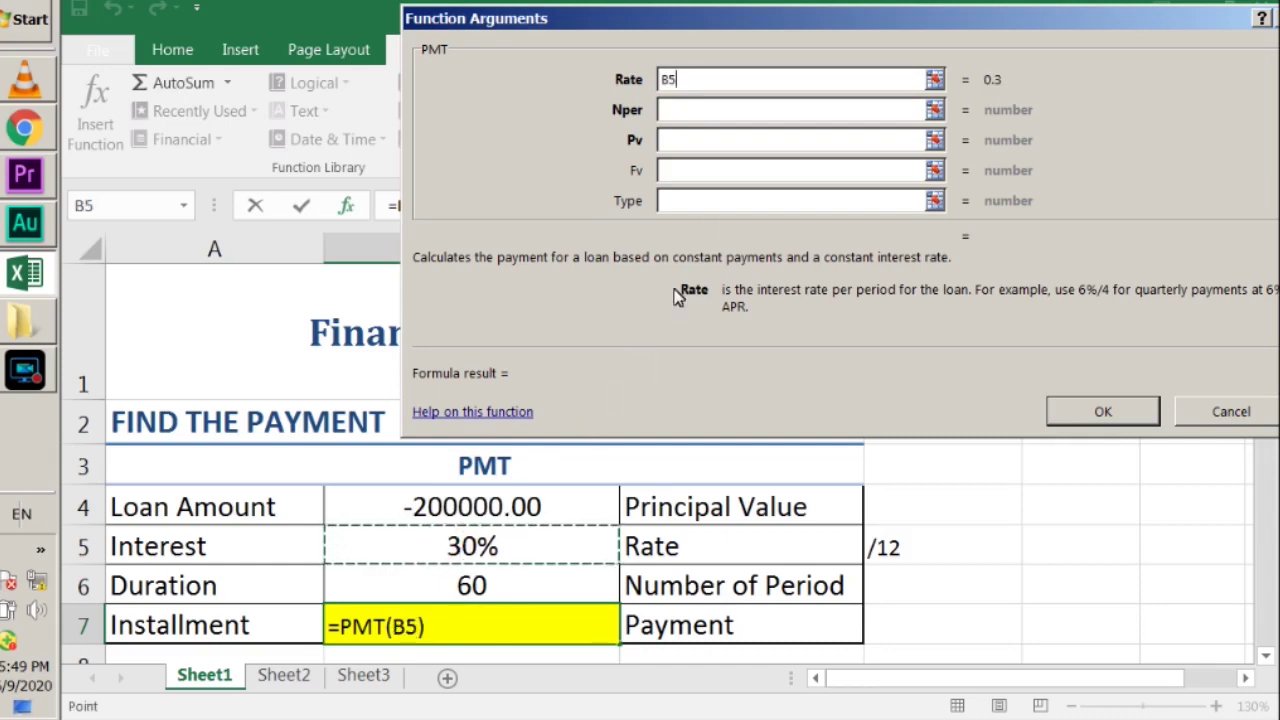
click(738, 118)
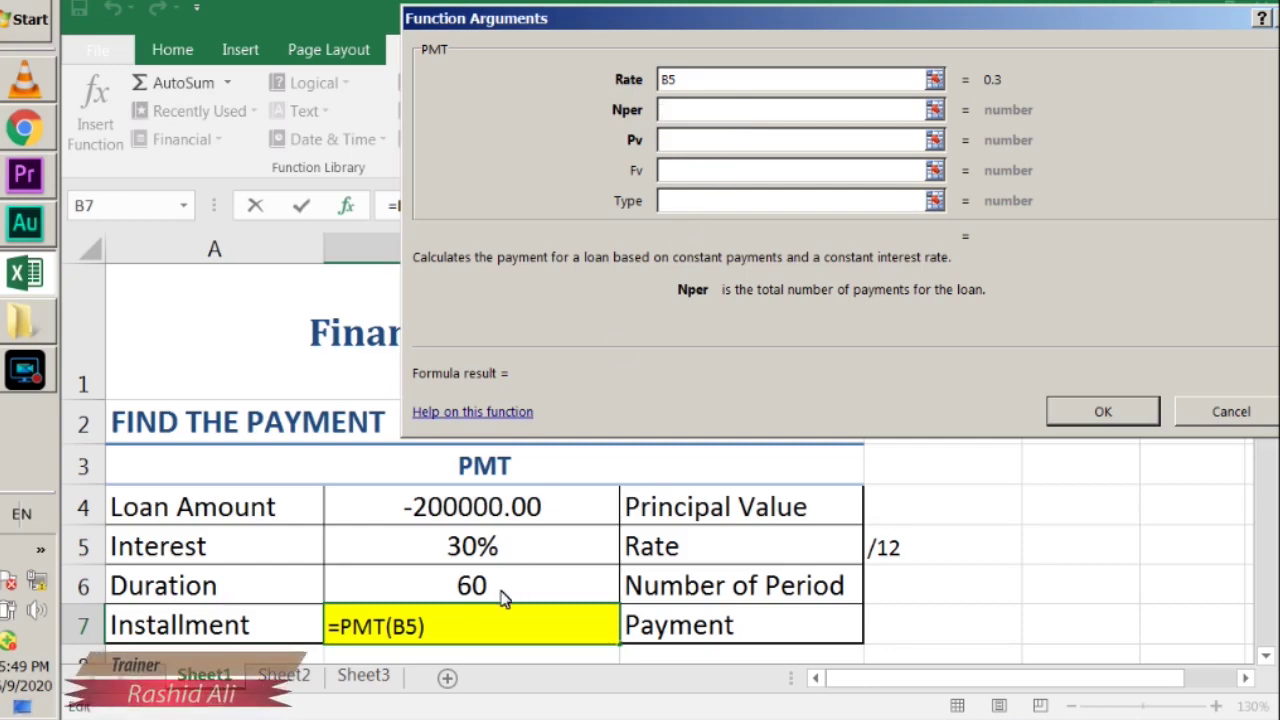
click(503, 595)
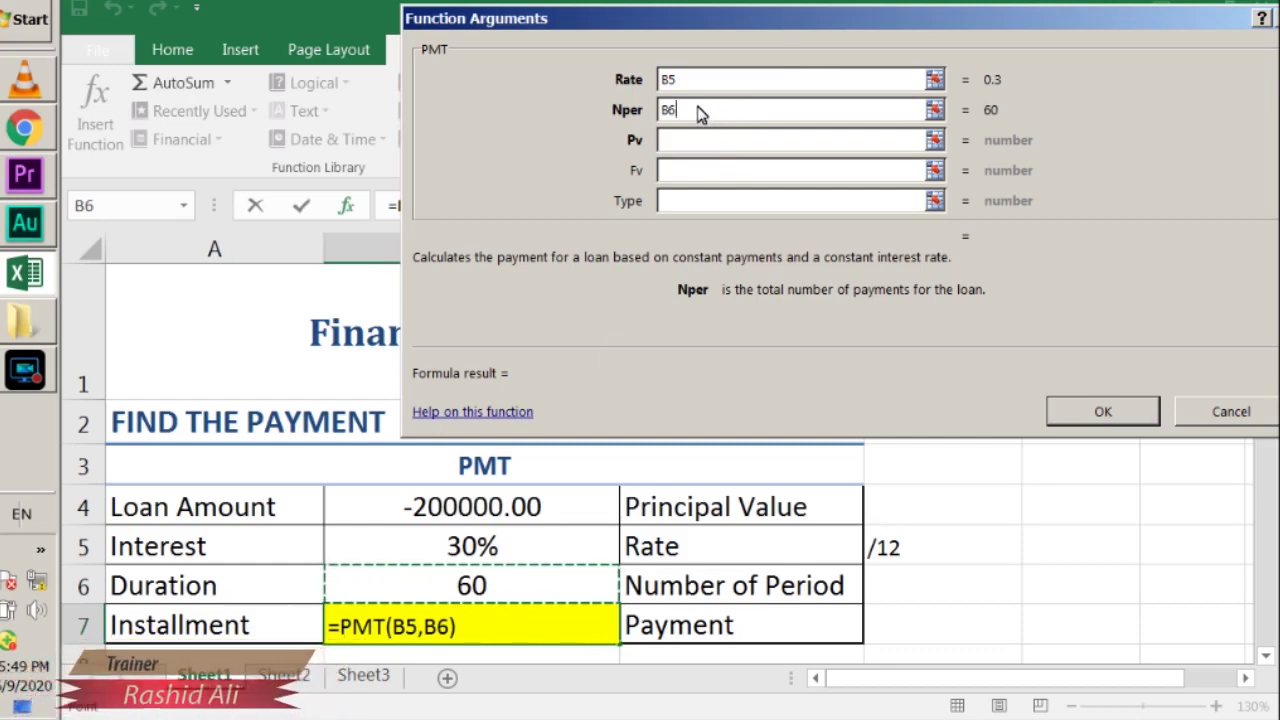
click(692, 138)
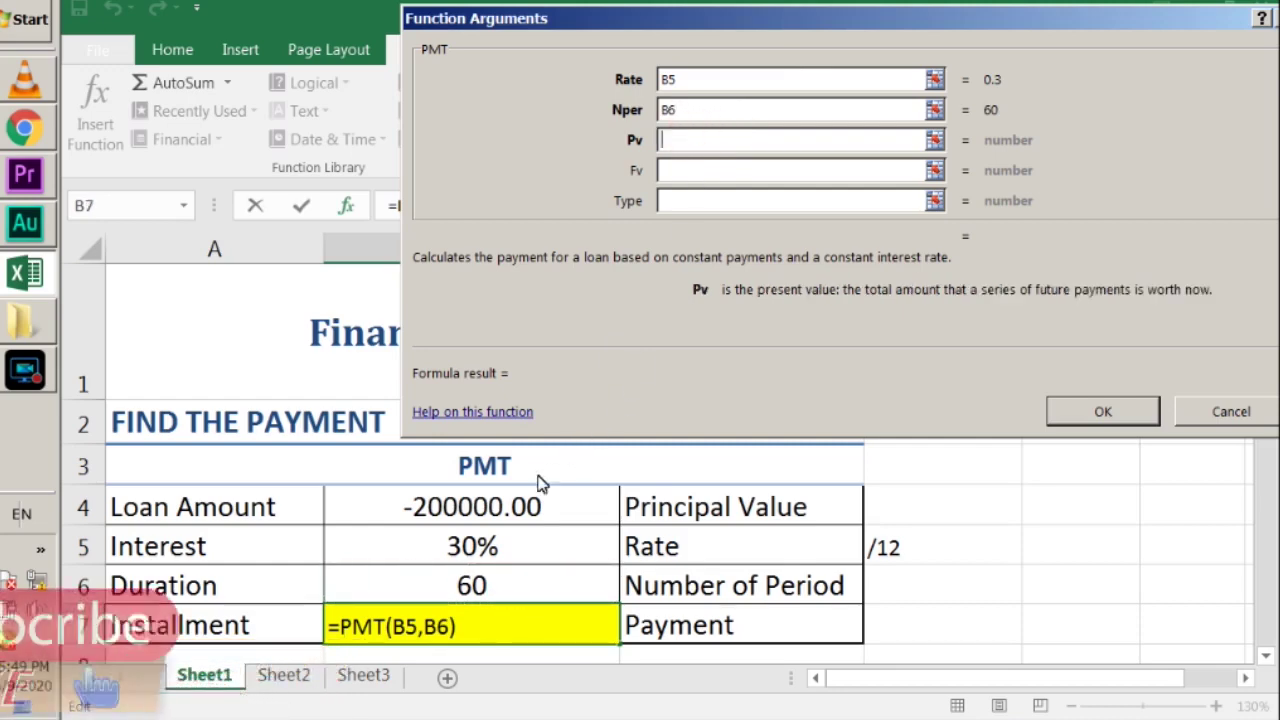
click(510, 525)
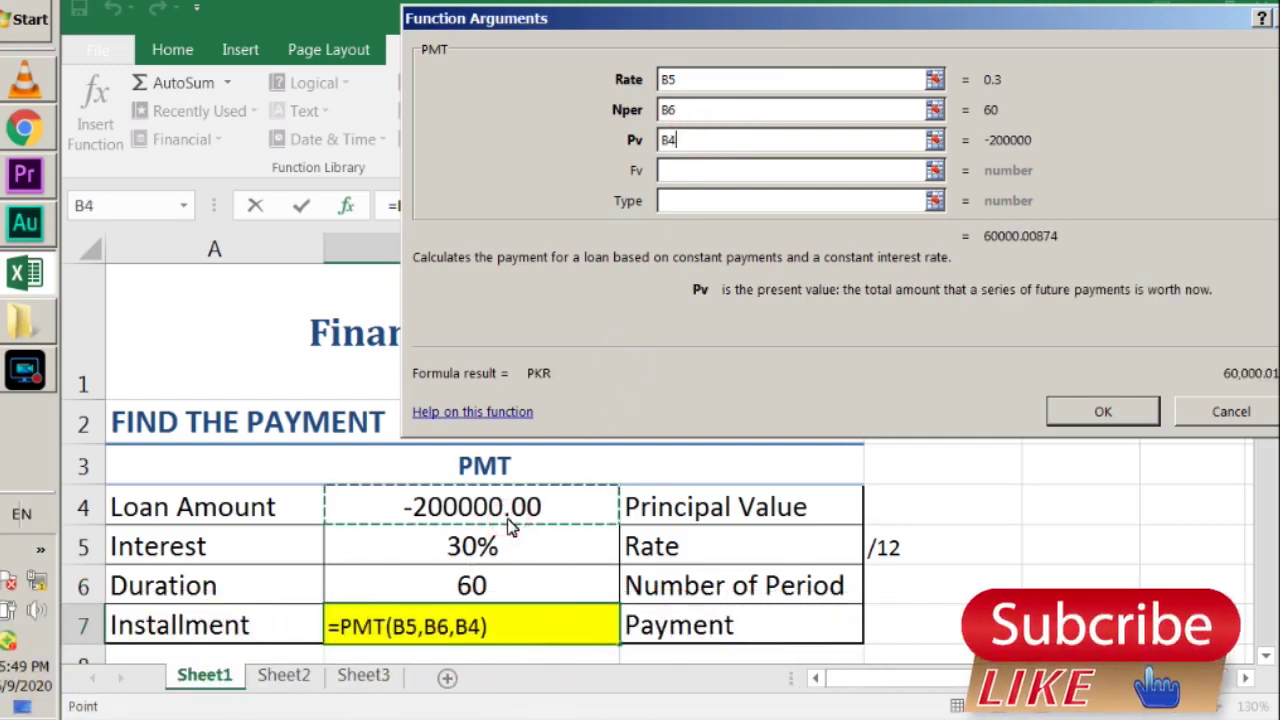
click(698, 146)
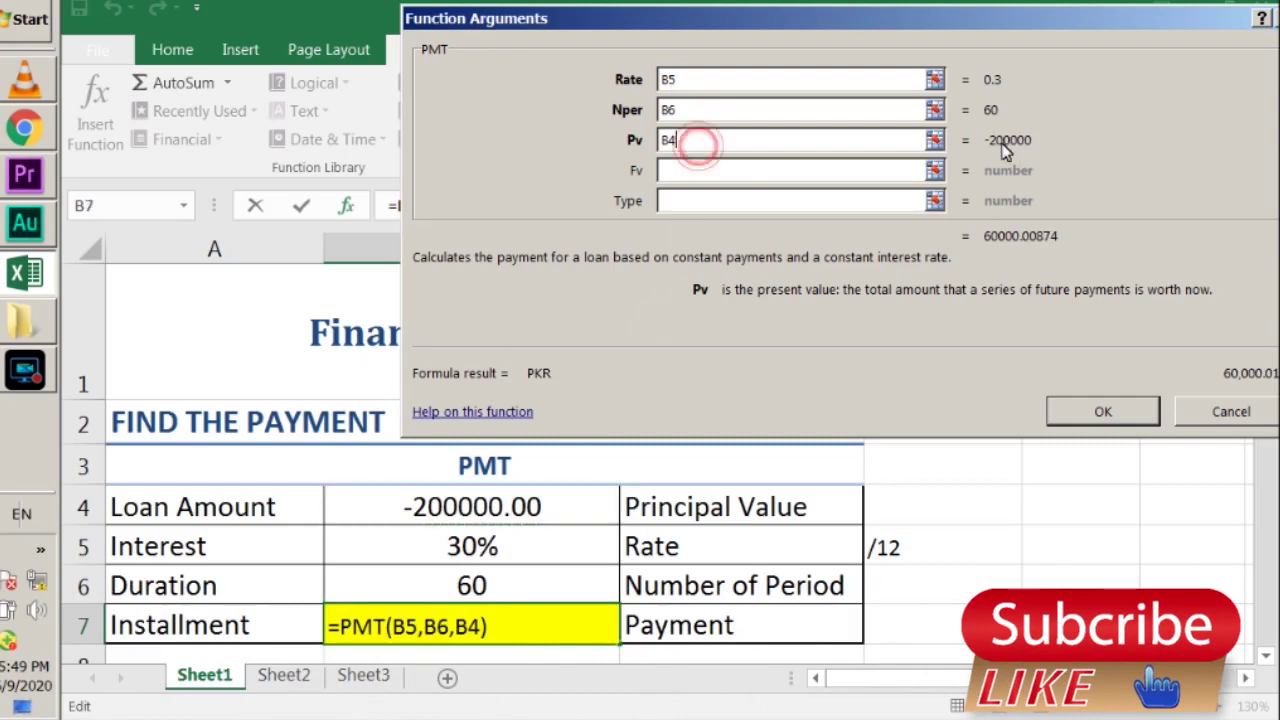
Change the Rate argument to B5/12 and confirm =PMT(B5/12,B6,B4) in B7
click(710, 82)
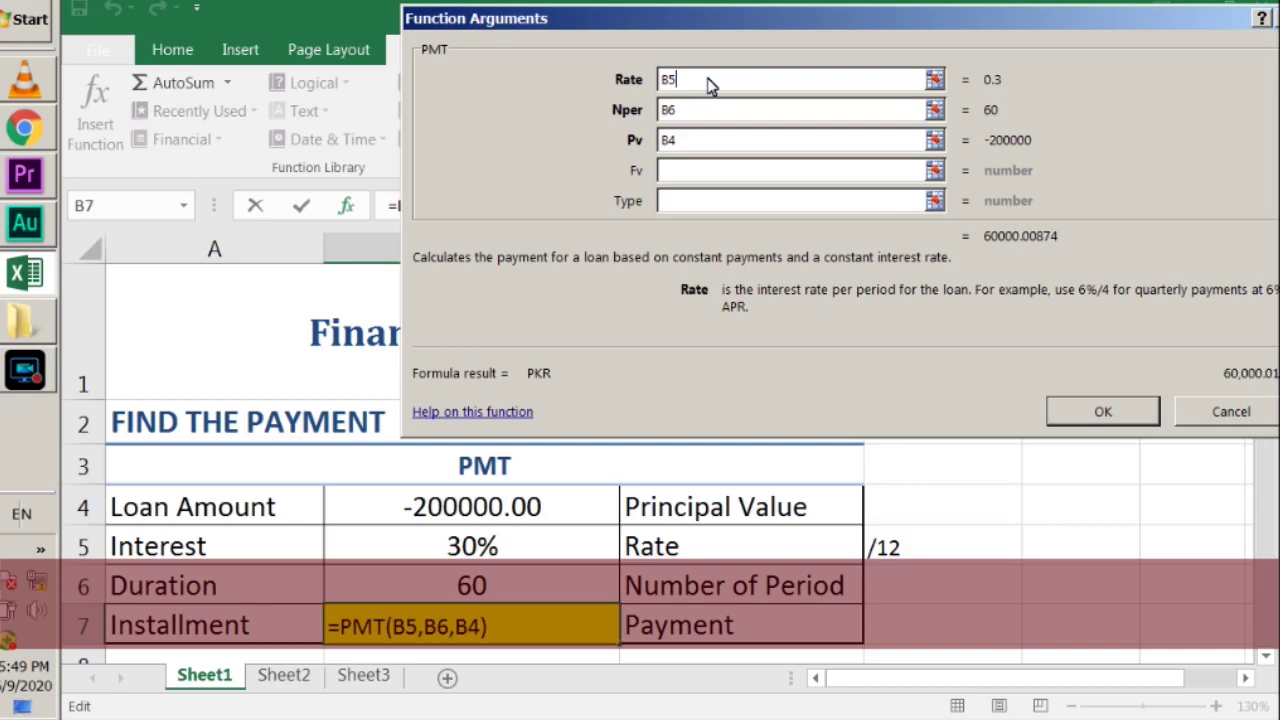
text(/)
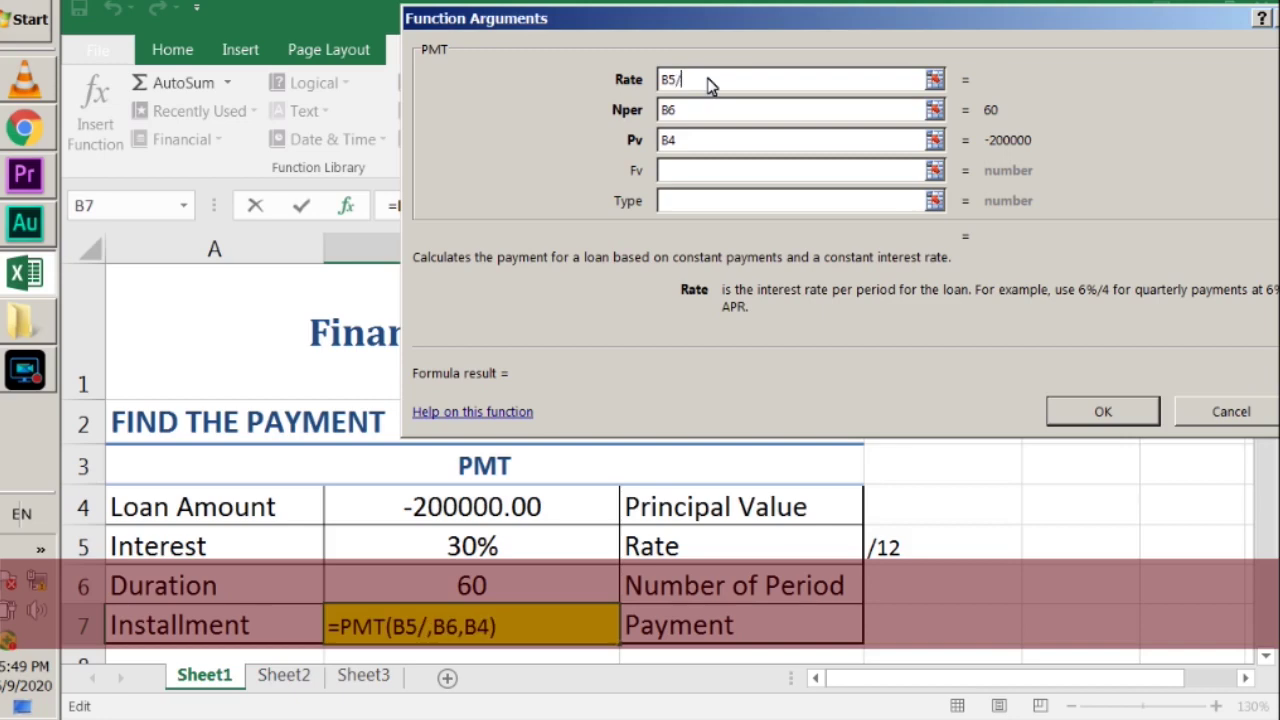
text(12)
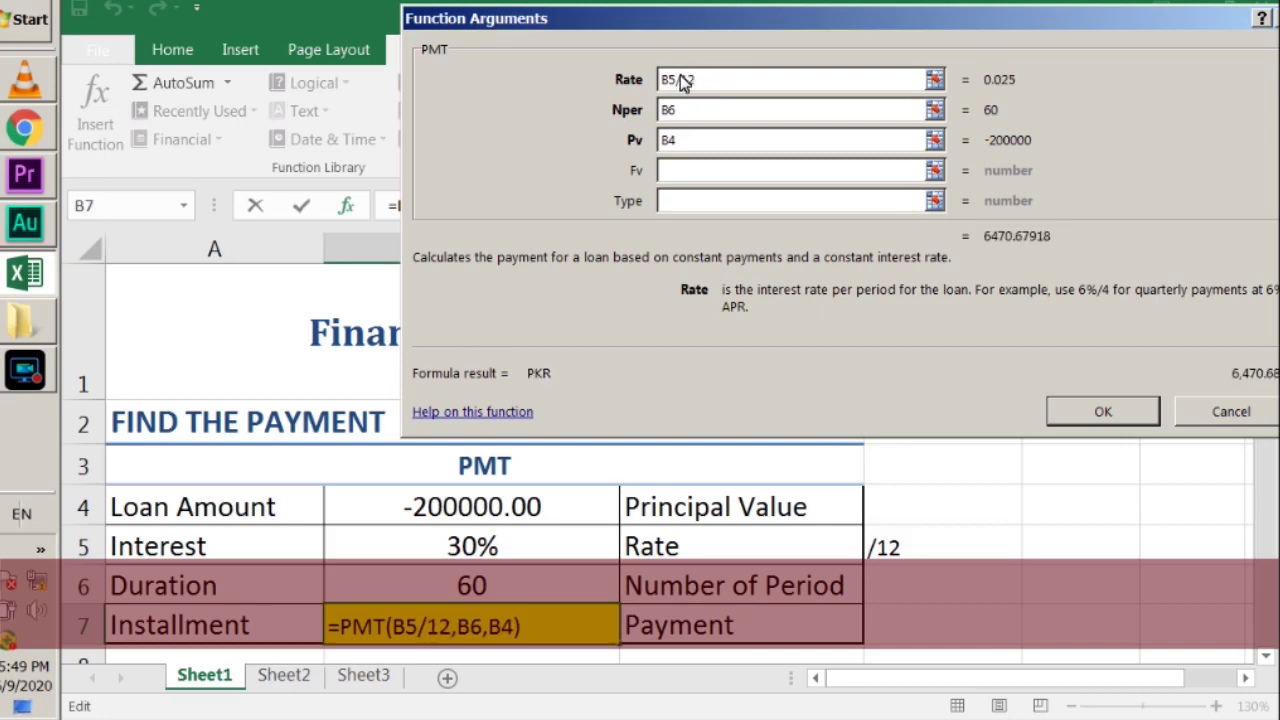
drag(677, 79, 714, 80)
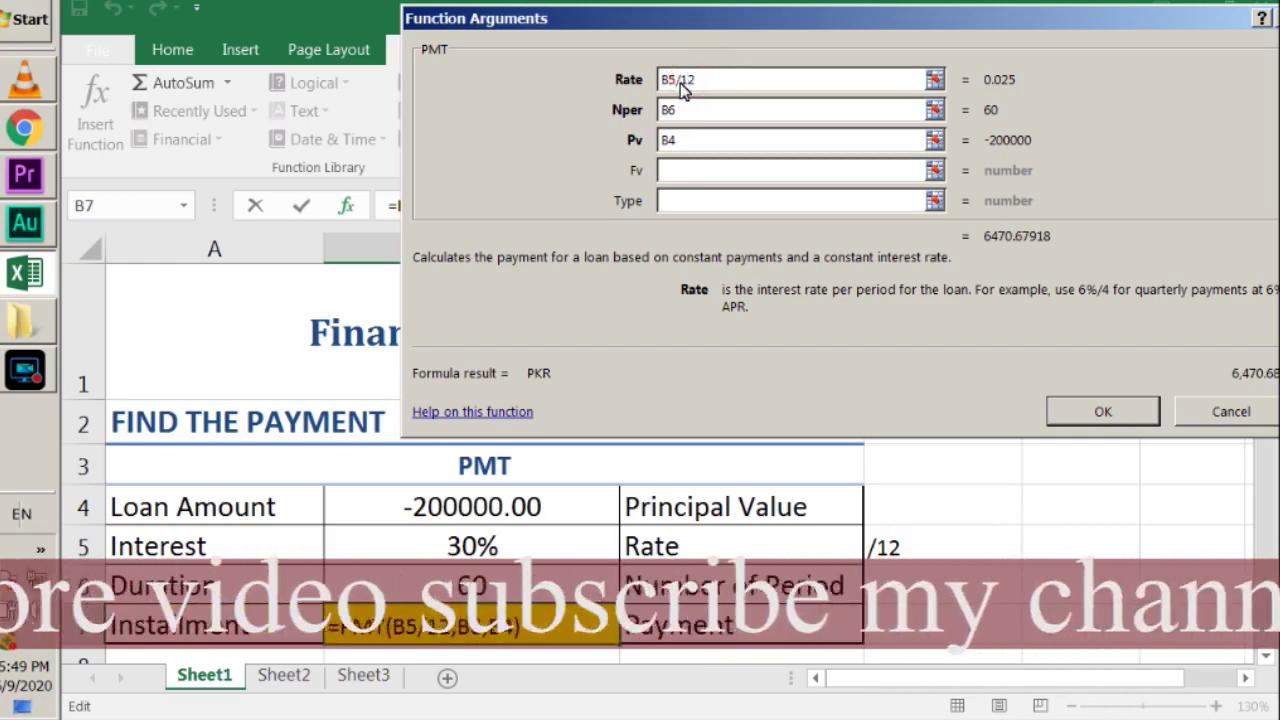
click(677, 81)
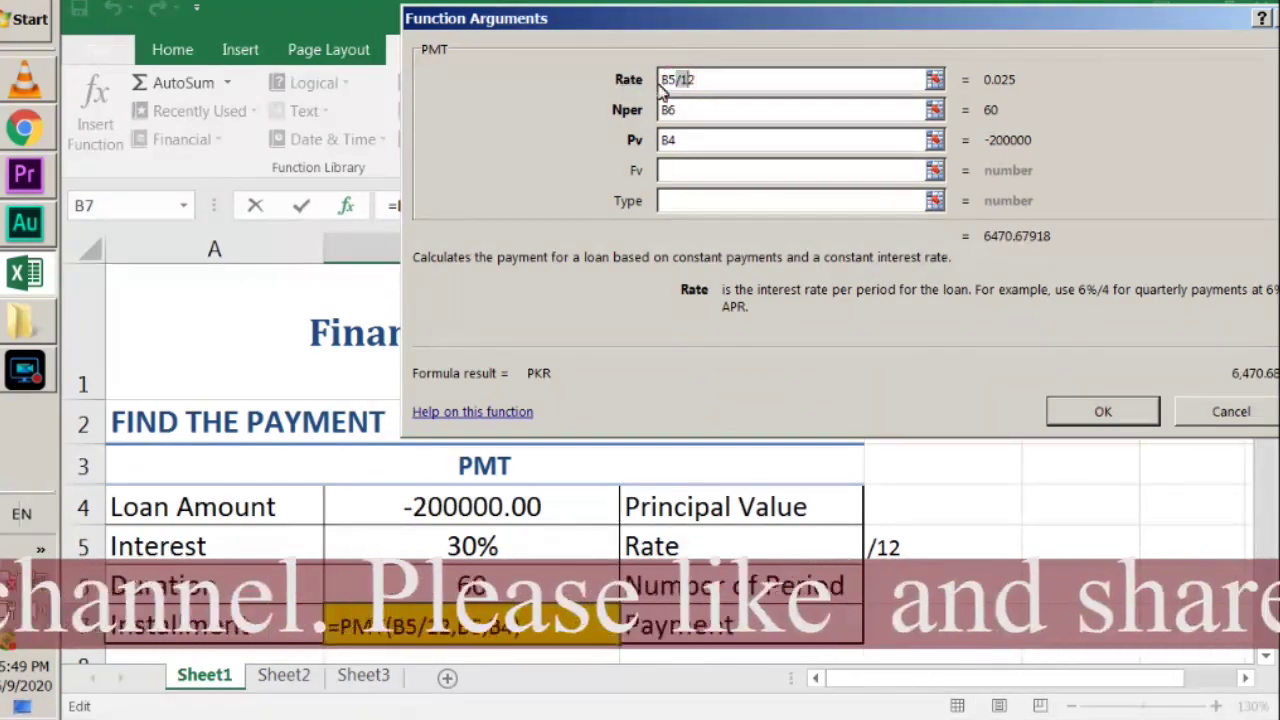
drag(662, 80, 698, 82)
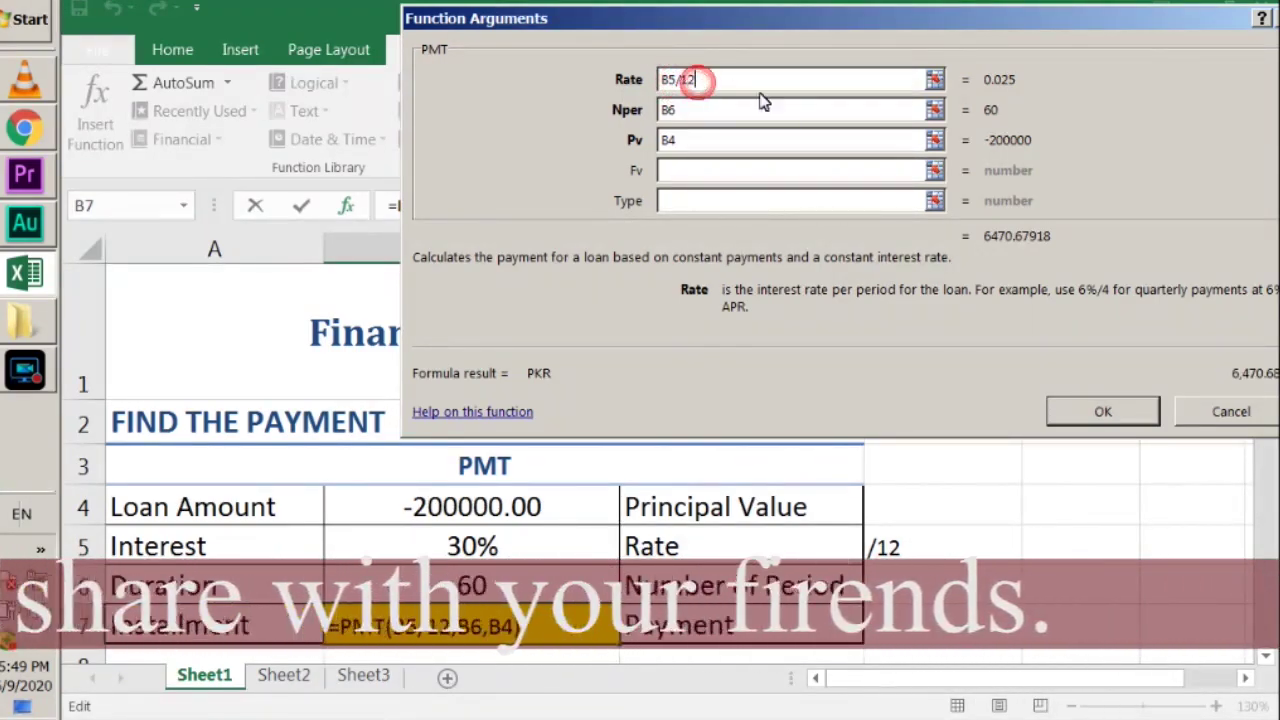
click(1100, 409)
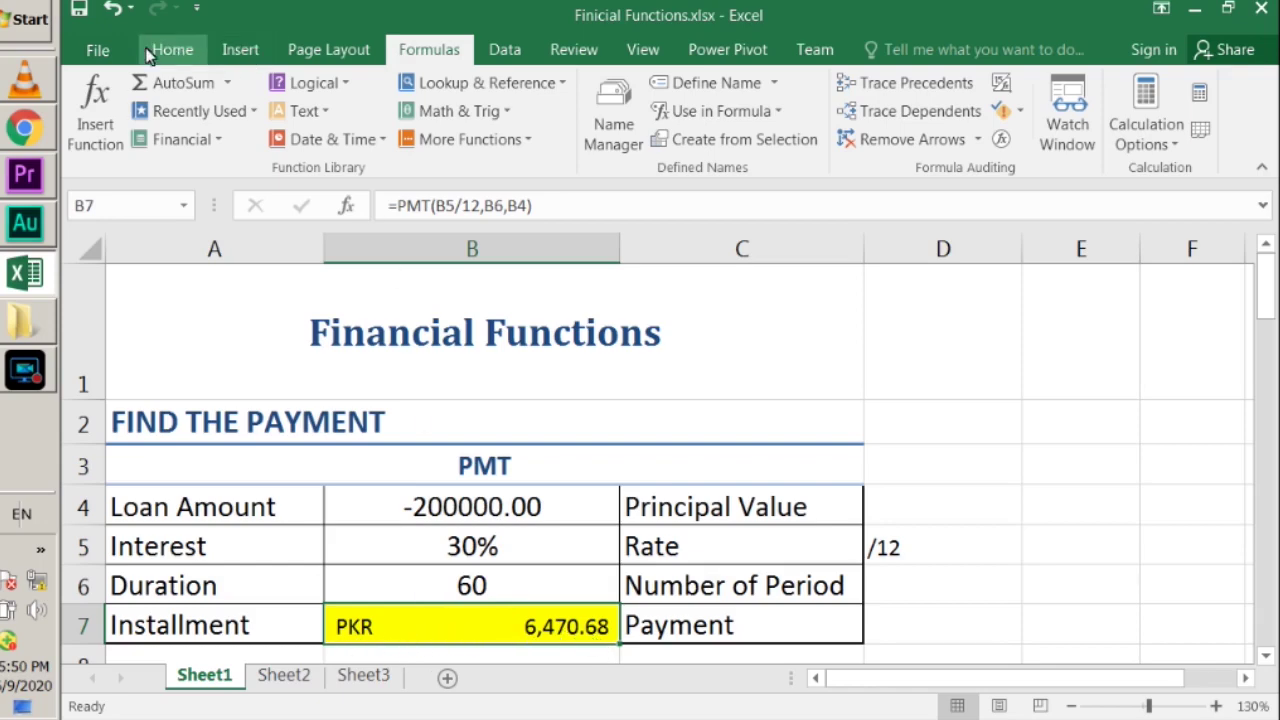
Apply the dollar Accounting format to B7 and bring up its Format Cells settings
click(170, 49)
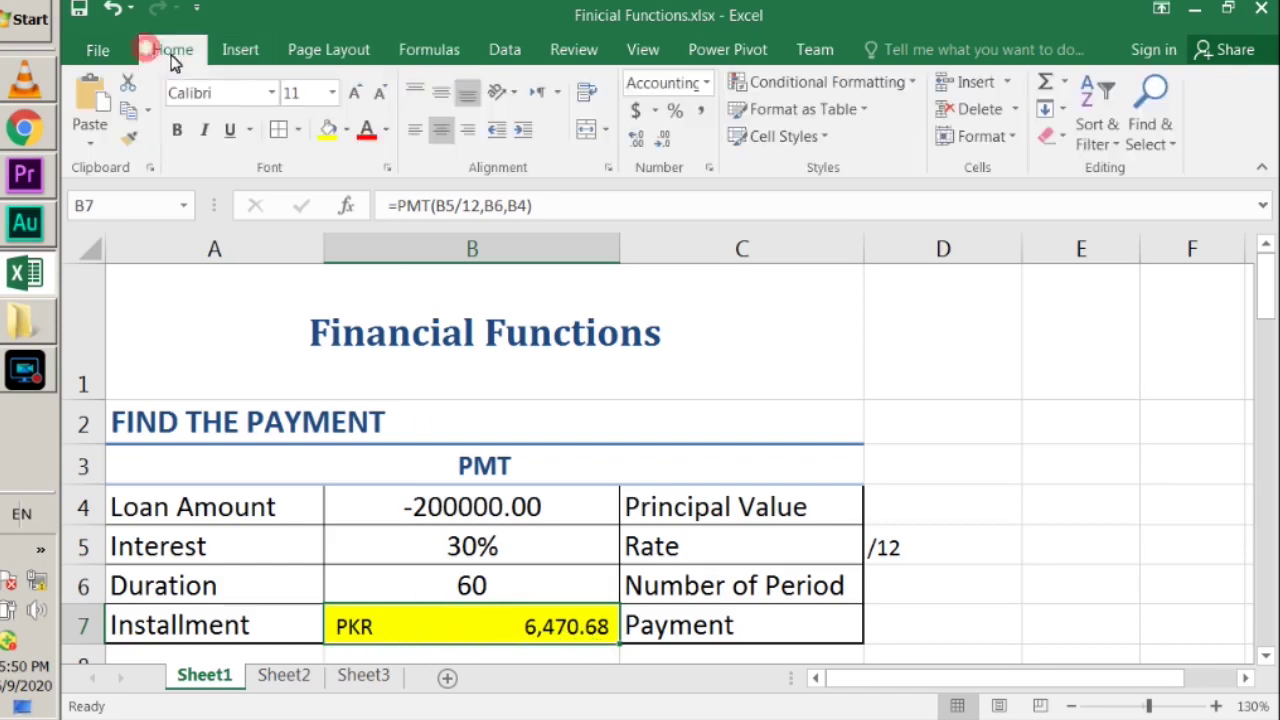
click(640, 110)
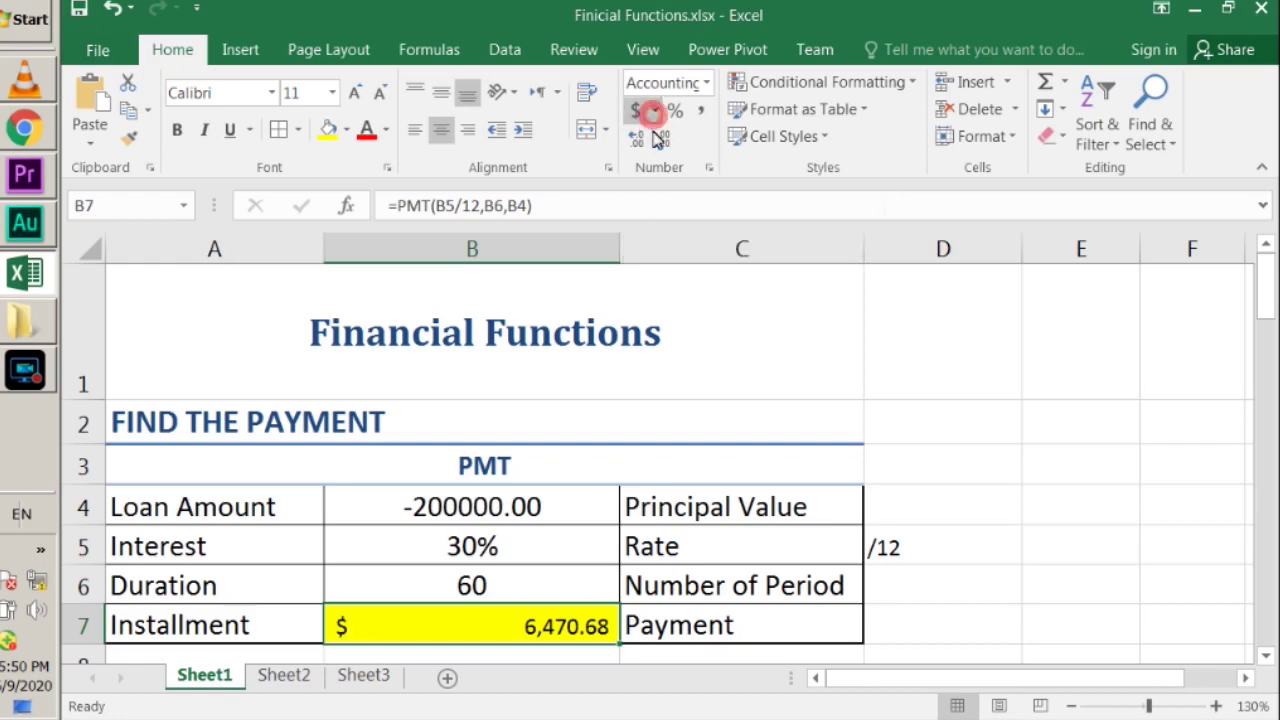
click(655, 312)
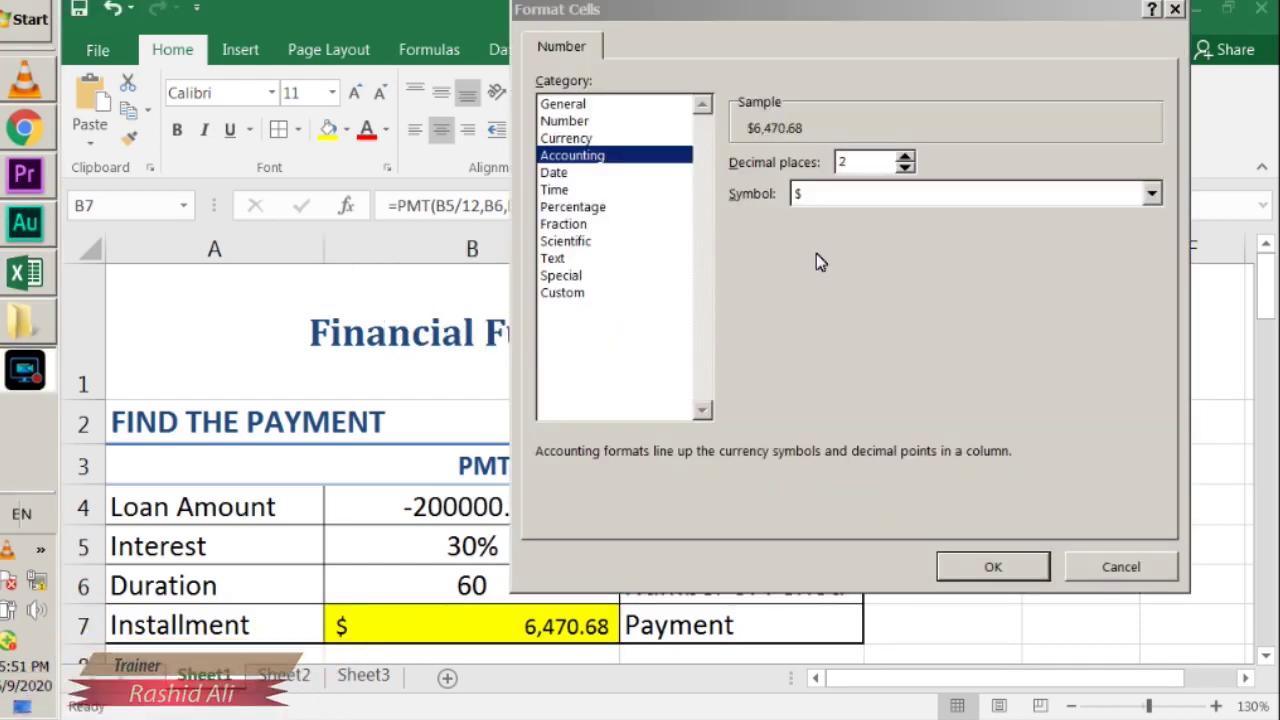
Switch the Accounting currency symbol for B7 from $ to PKR
click(576, 155)
click(951, 194)
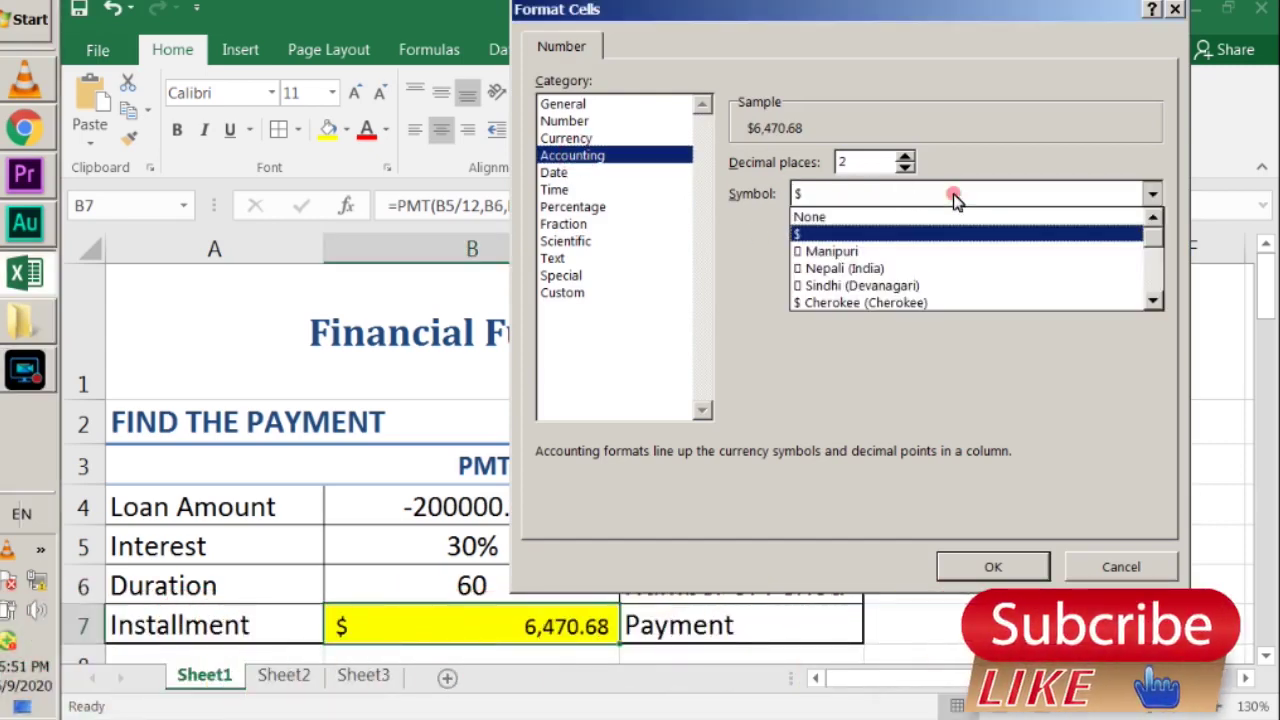
click(953, 200)
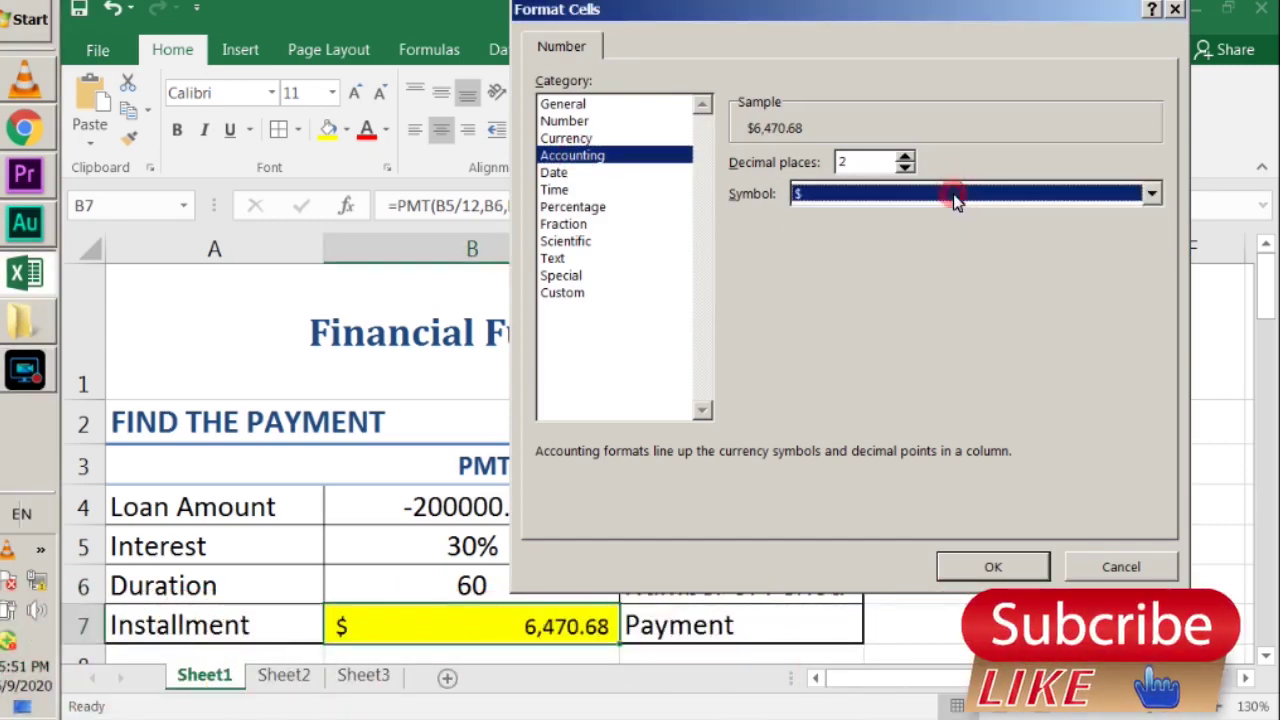
click(953, 200)
key(p)
key(Down)
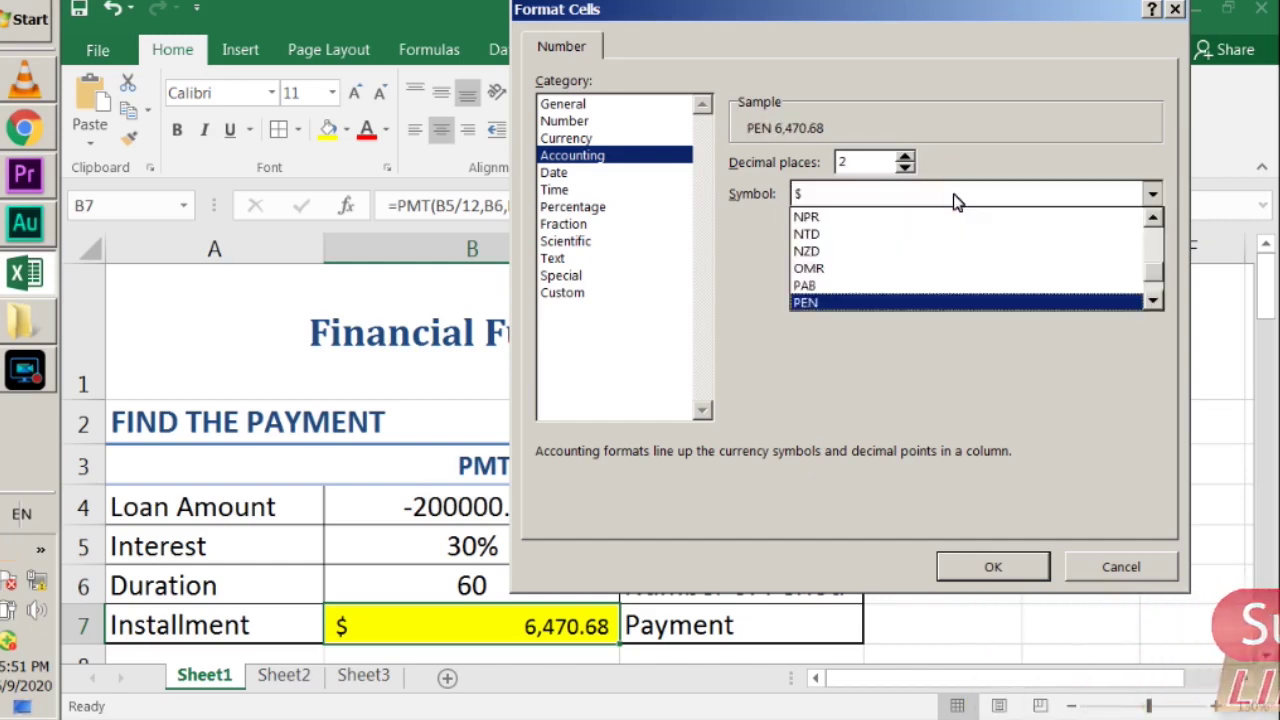
key(Down)
key(Down)
key(Down)
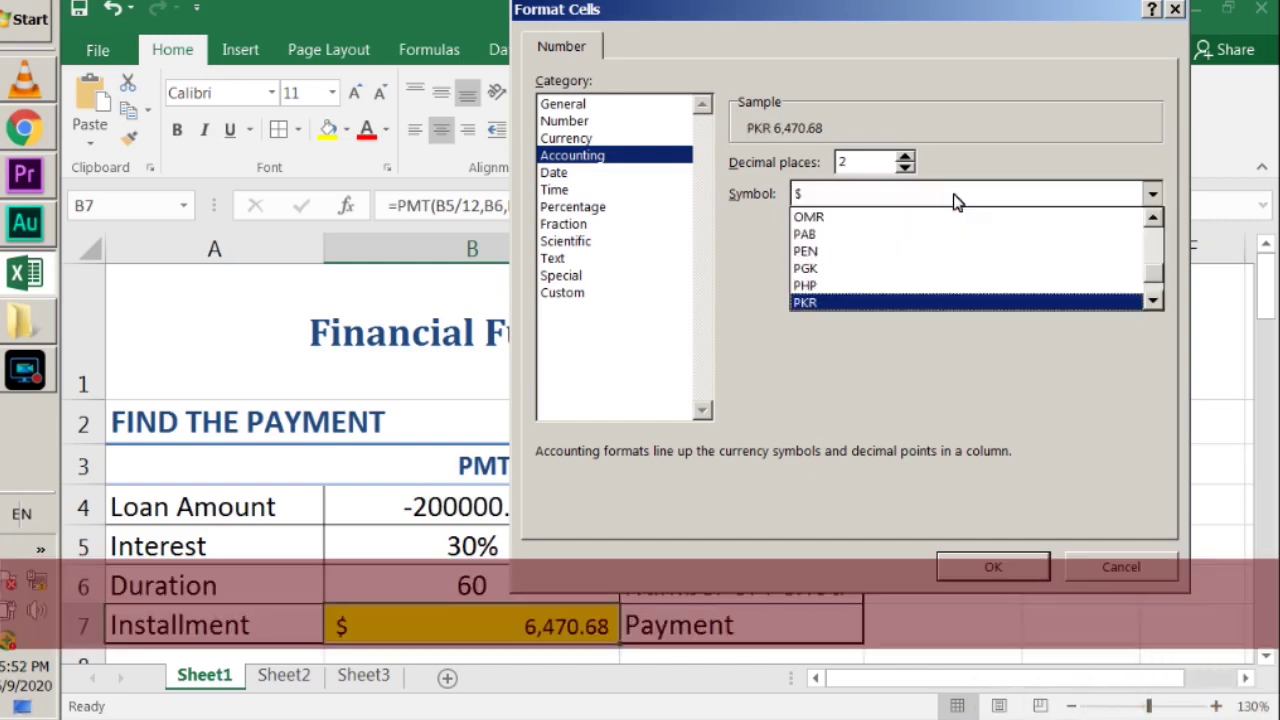
click(907, 302)
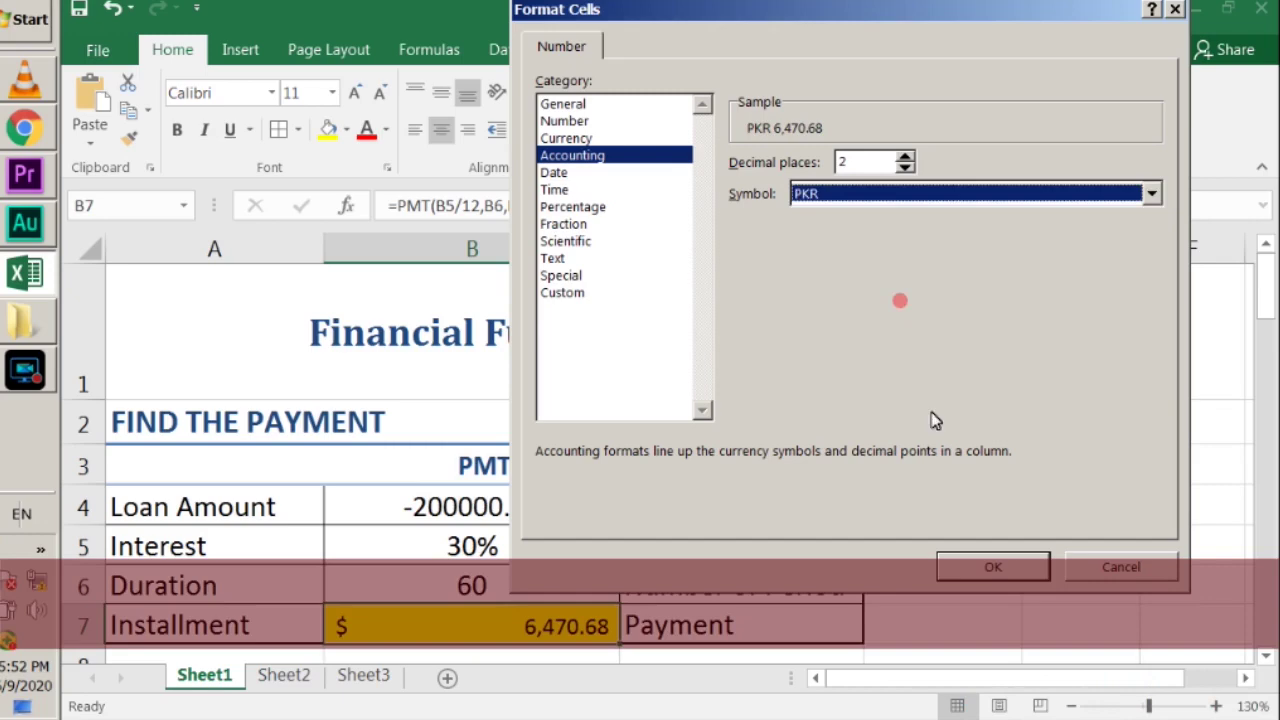
click(982, 567)
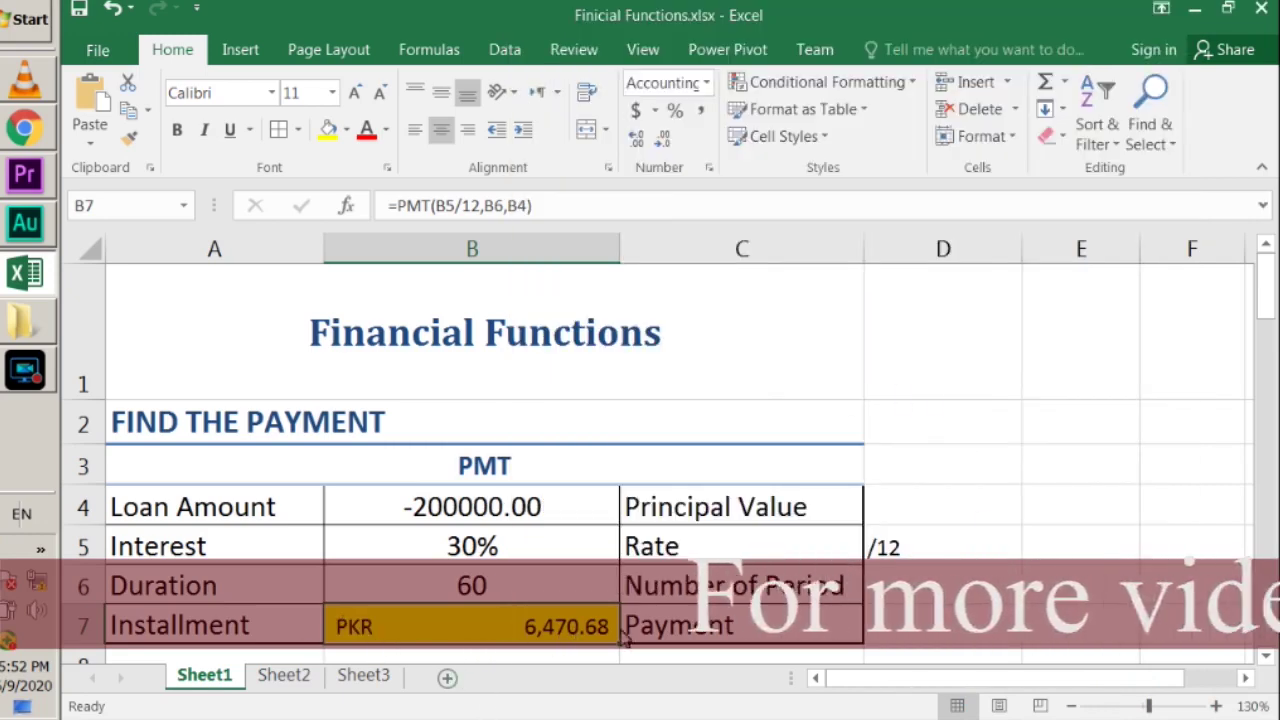